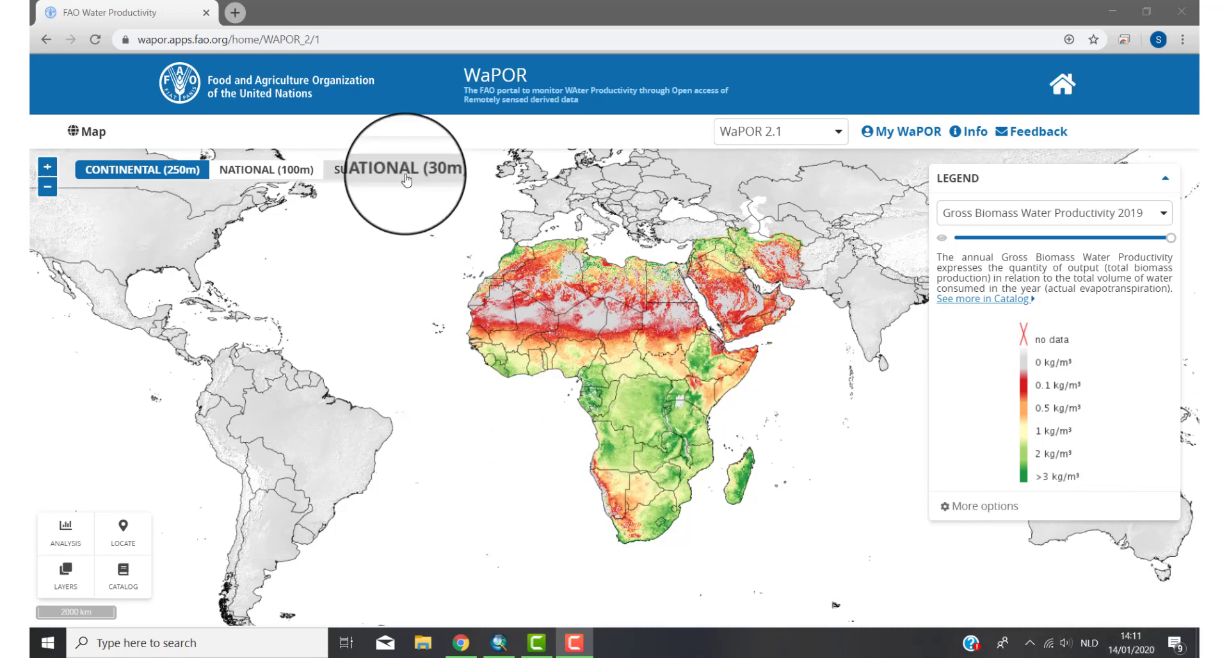
# - Switch the map to the sub-national (30m) level and load the Awash, Ethiopia area
pyautogui.click(405, 178)
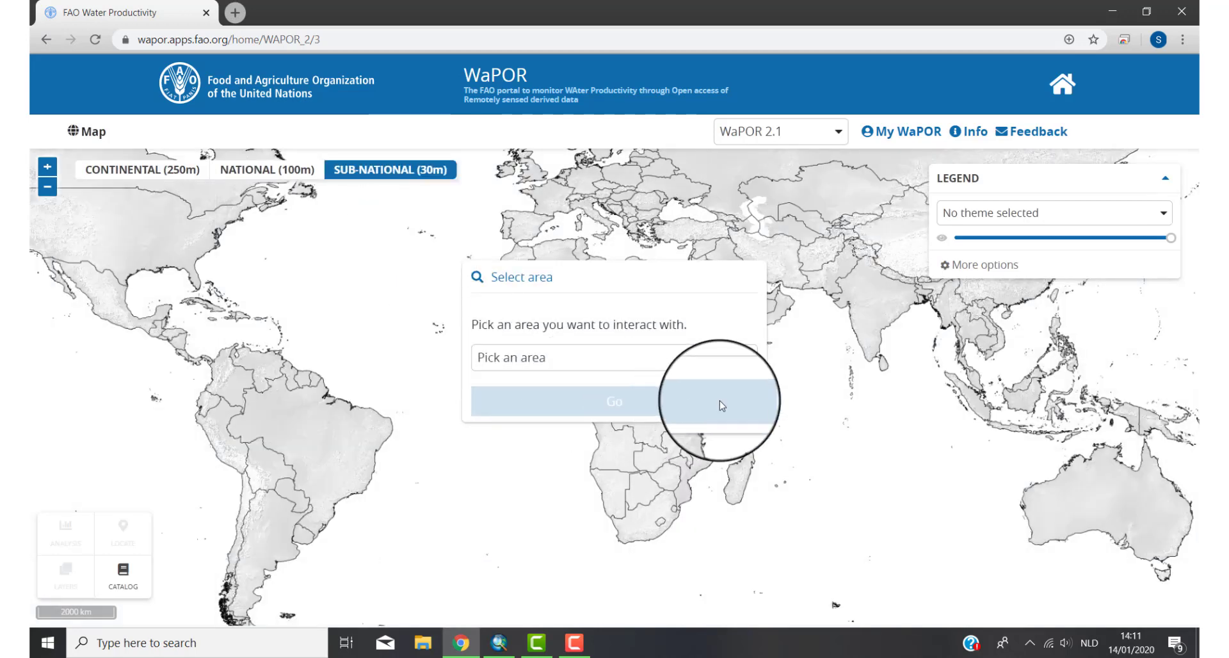
pyautogui.click(739, 359)
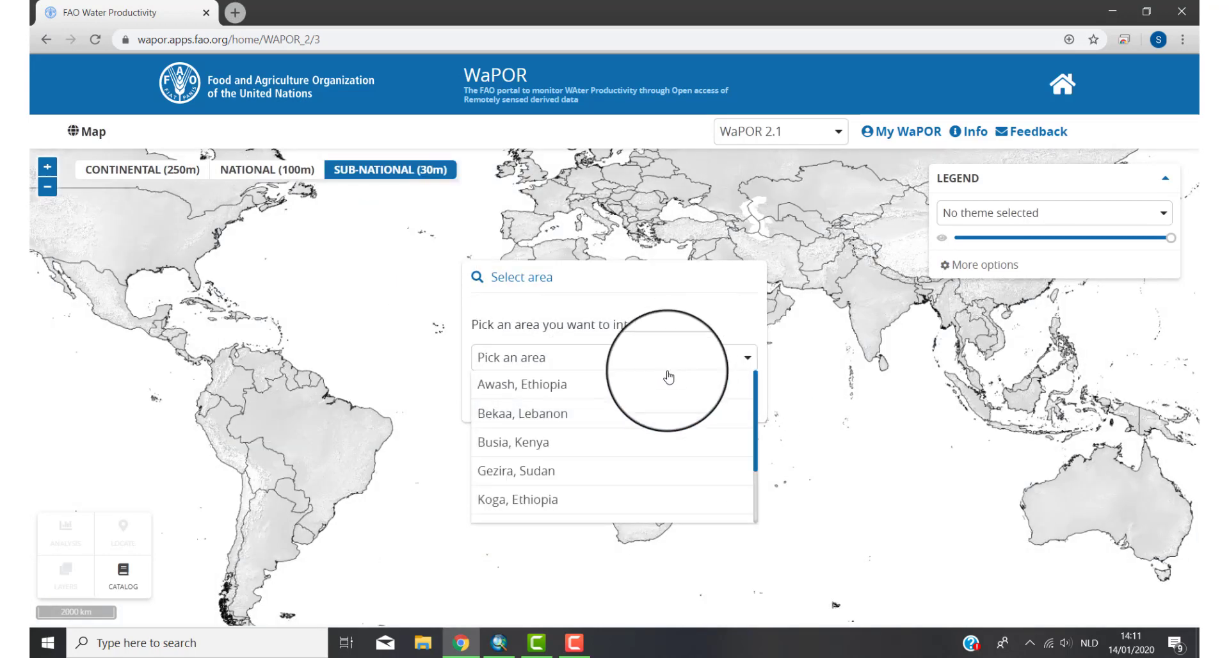
pyautogui.click(582, 385)
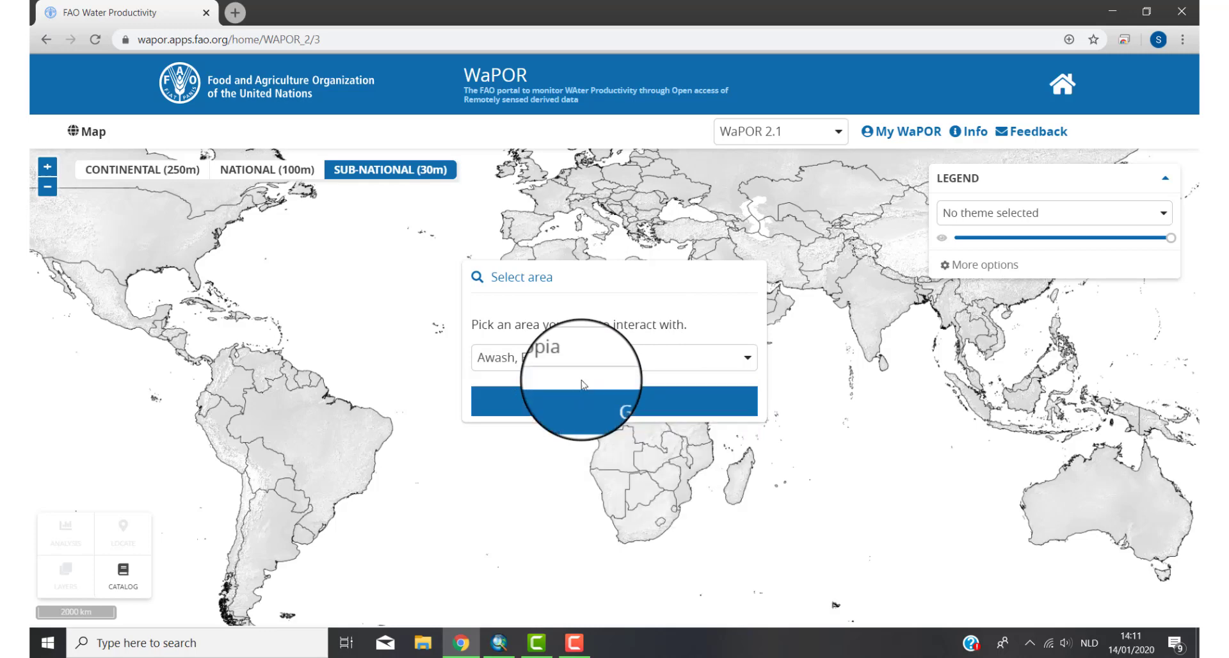
pyautogui.click(606, 404)
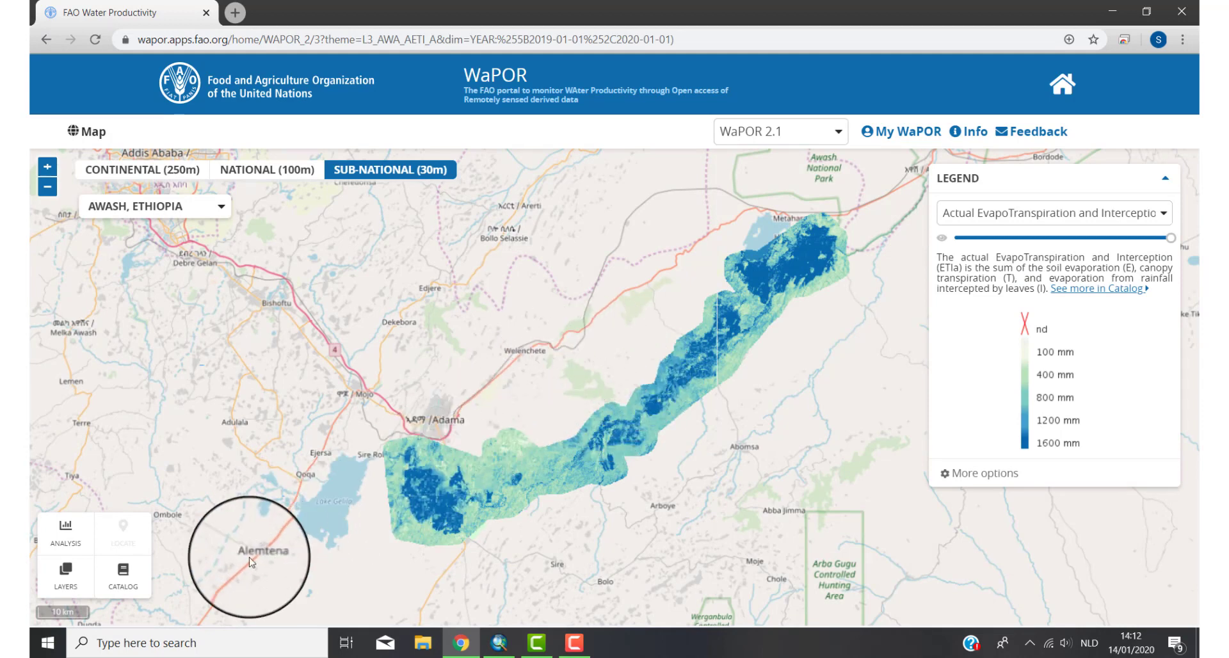
# - Start a new analysis using the Area Raster Download operation
pyautogui.click(65, 537)
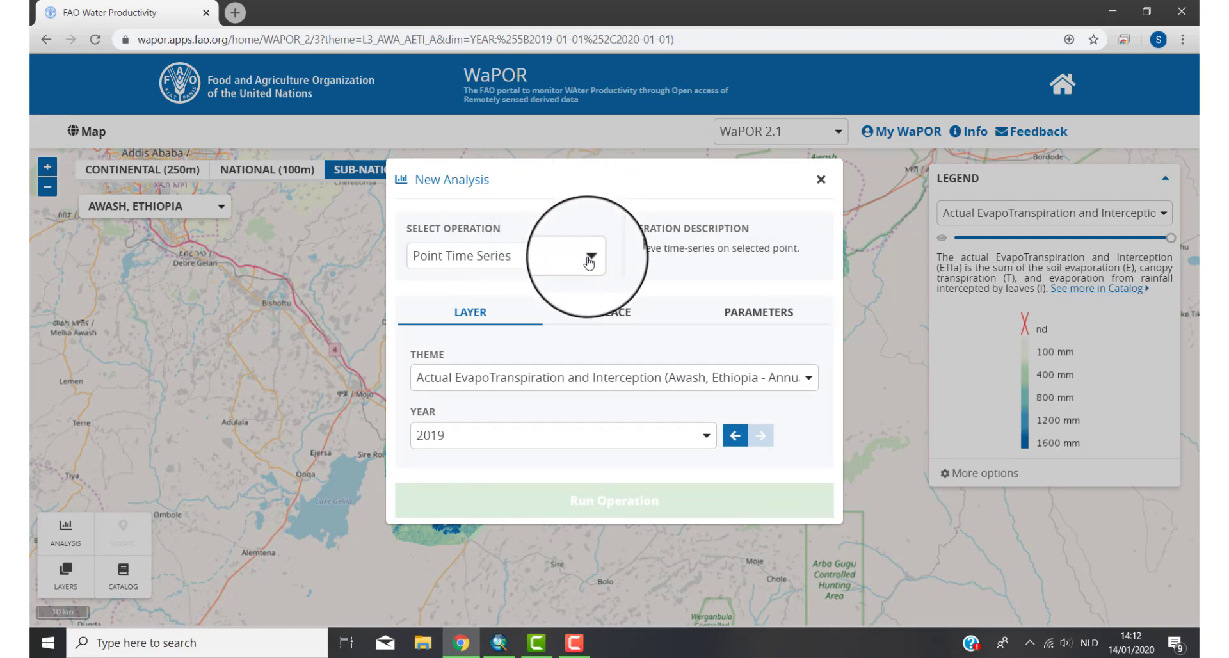
pyautogui.click(583, 257)
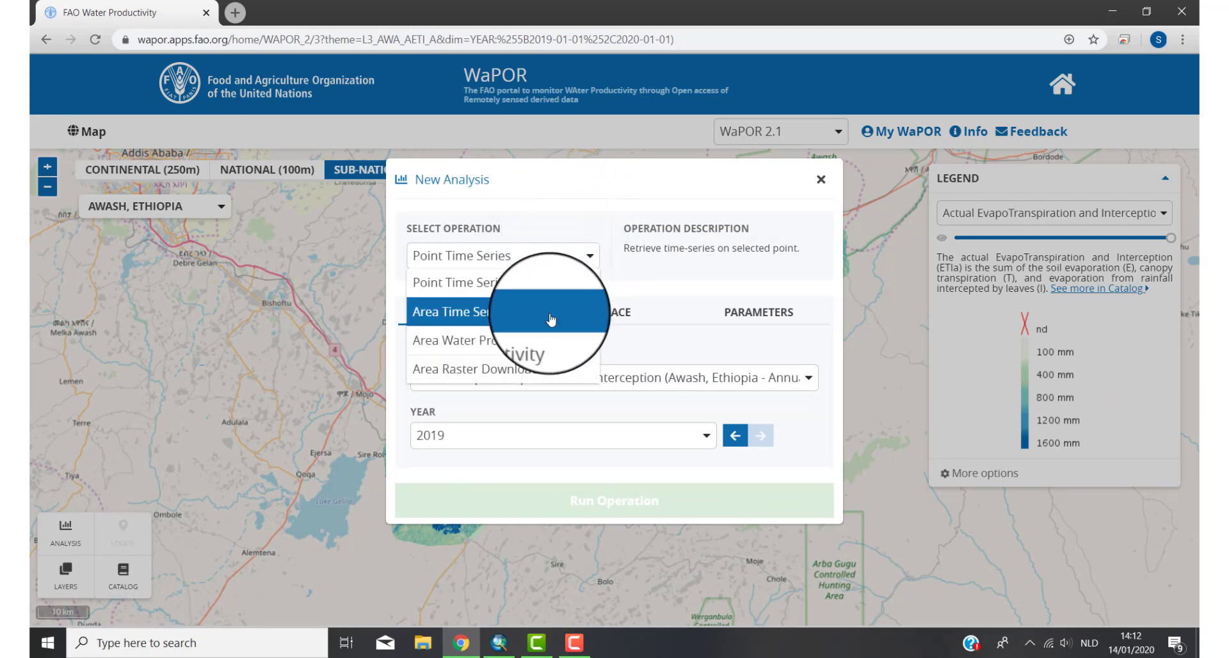
pyautogui.click(497, 374)
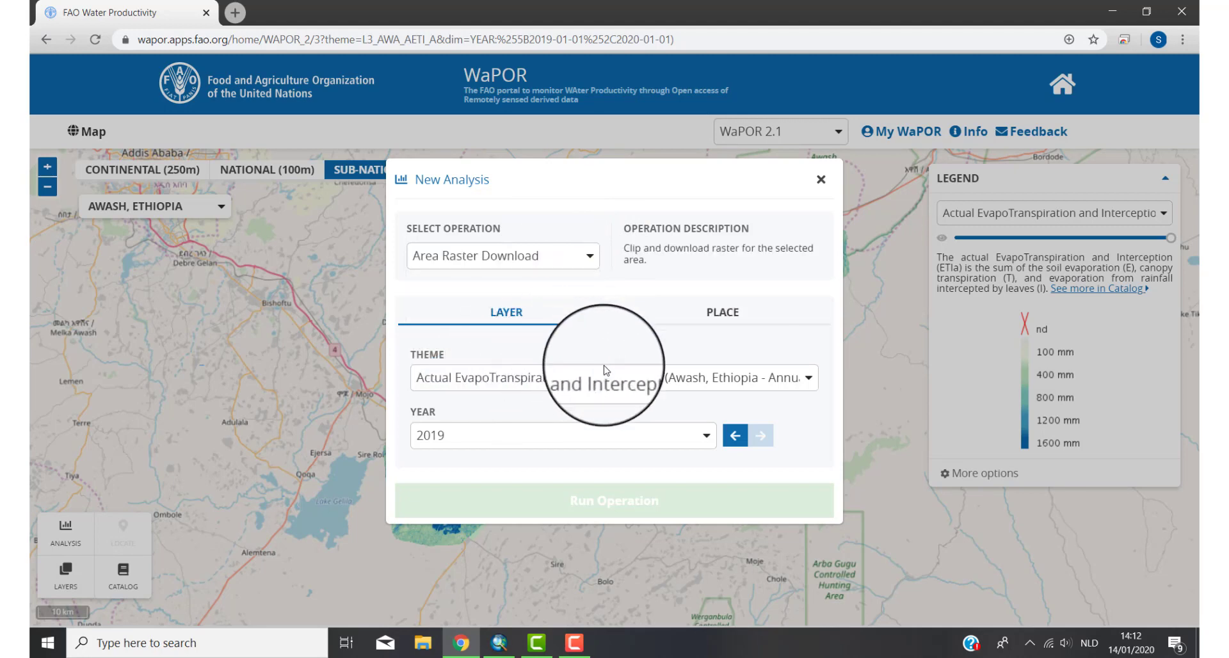
# - Choose the annual Actual EvapoTranspiration and Interception theme for Awash, Ethiopia, with 2019 as the year
pyautogui.click(615, 382)
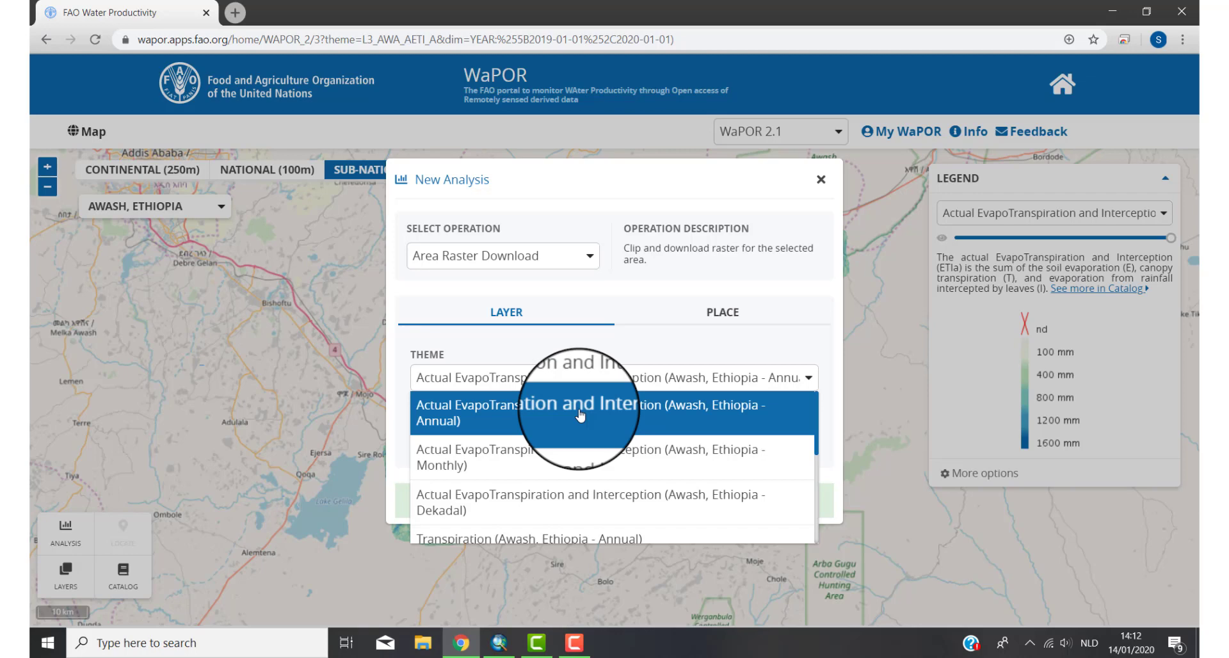
pyautogui.click(520, 418)
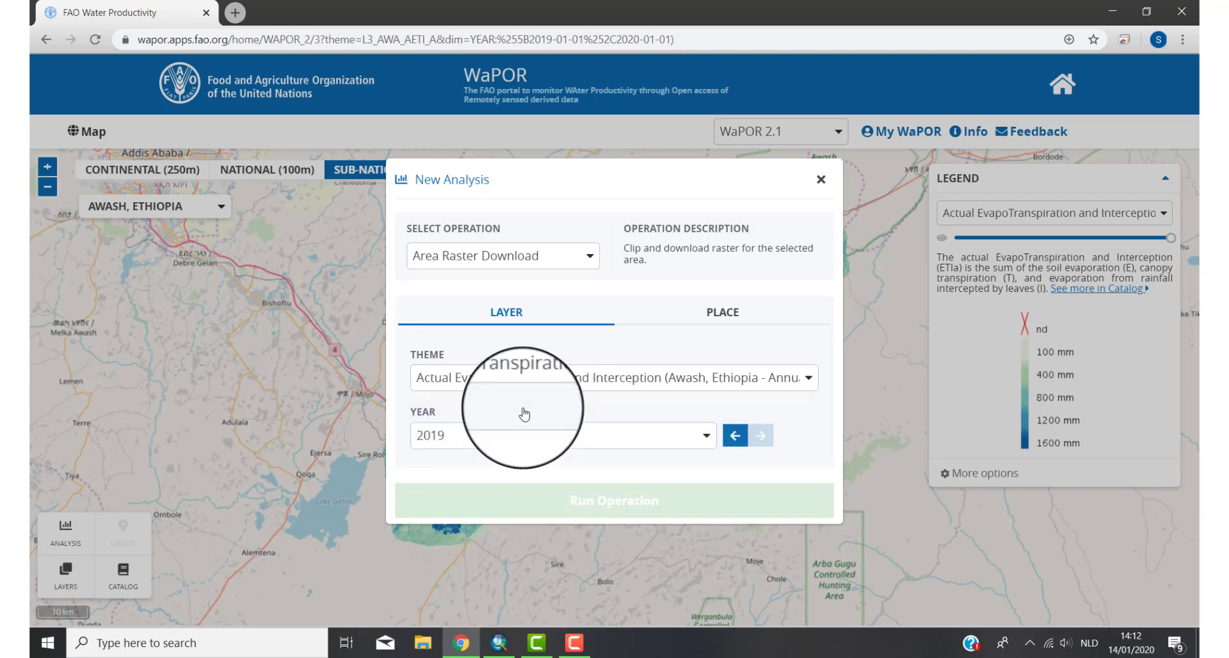
pyautogui.click(706, 437)
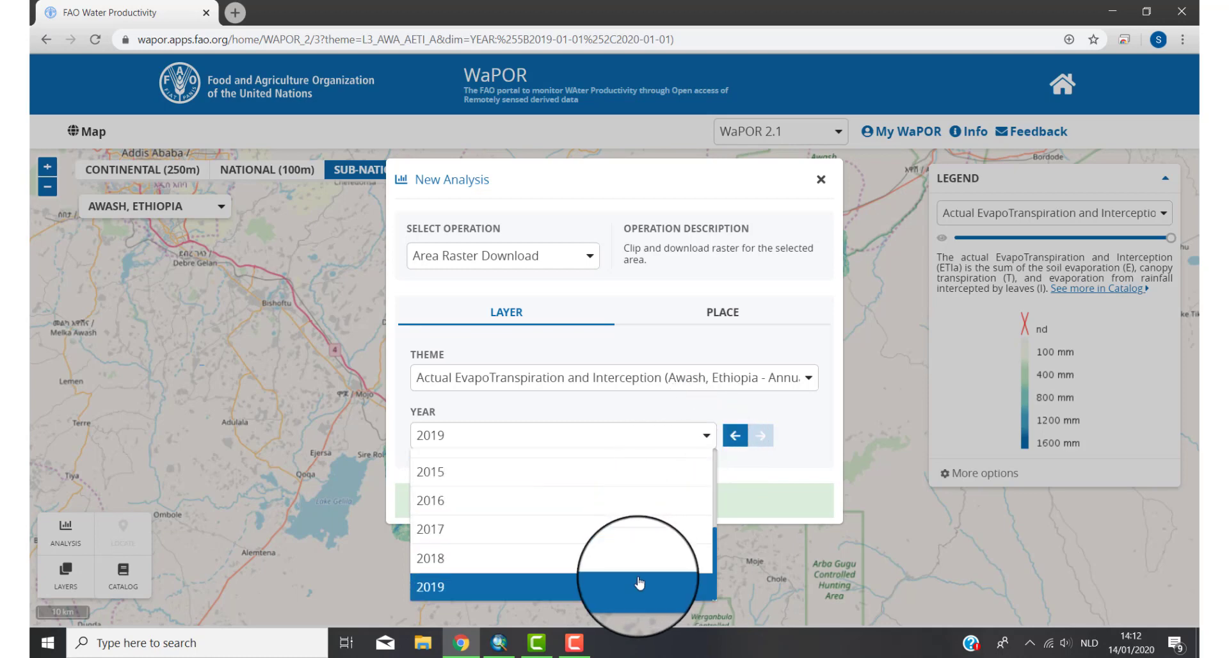
pyautogui.click(557, 423)
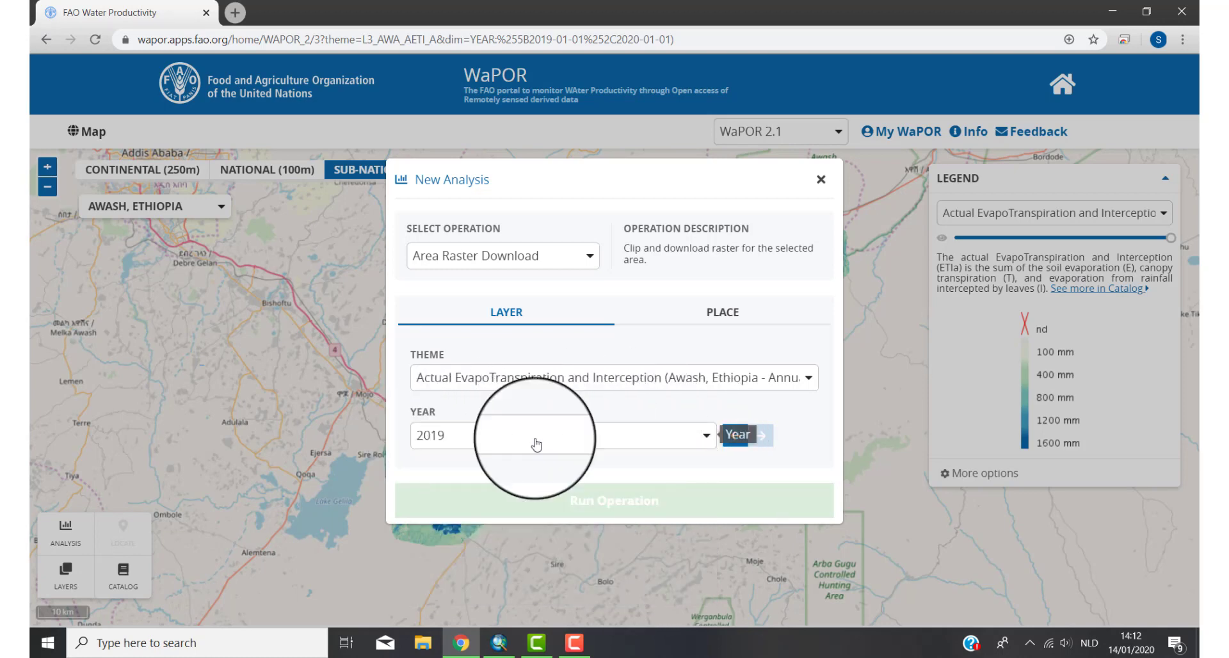
pyautogui.click(704, 437)
pyautogui.click(628, 562)
pyautogui.click(685, 437)
pyautogui.scroll(-1, 536, 559)
pyautogui.click(538, 583)
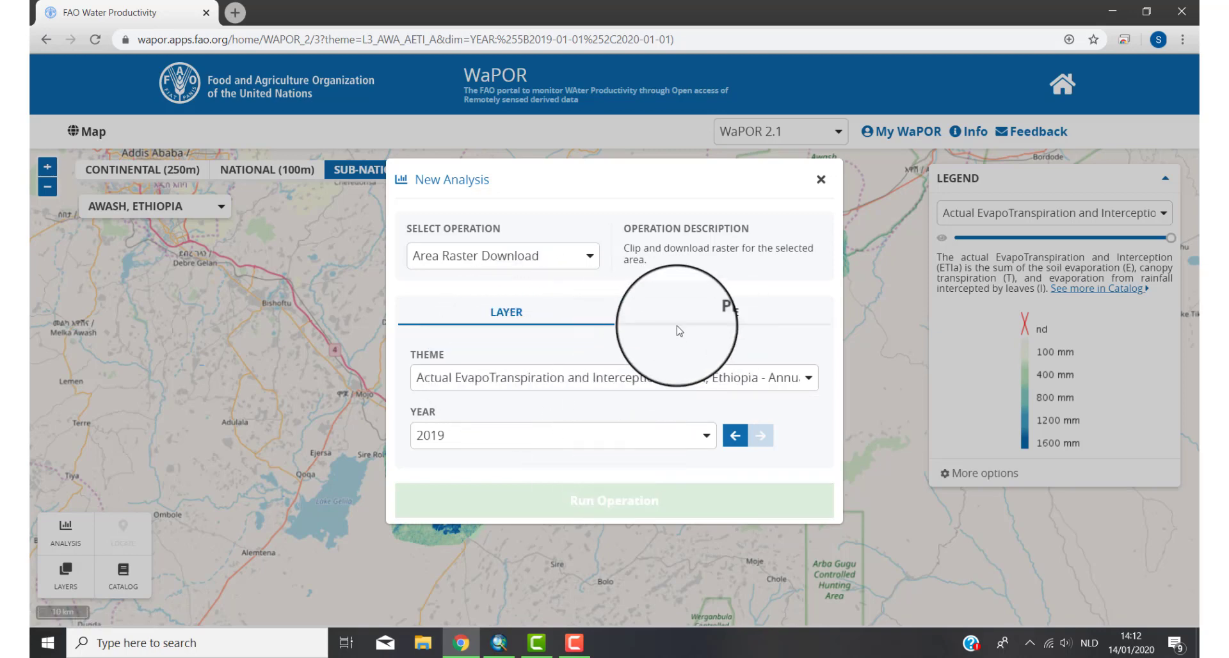
# - Start drawing a new custom area as the place for the raster download
pyautogui.click(721, 314)
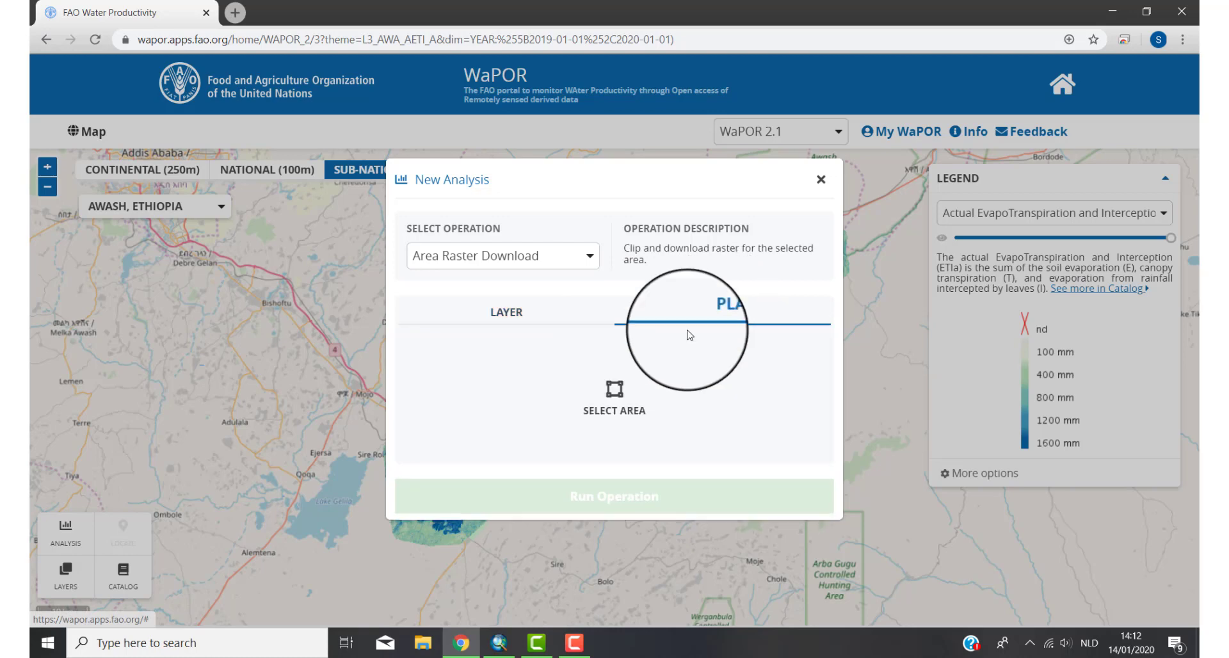
pyautogui.click(603, 398)
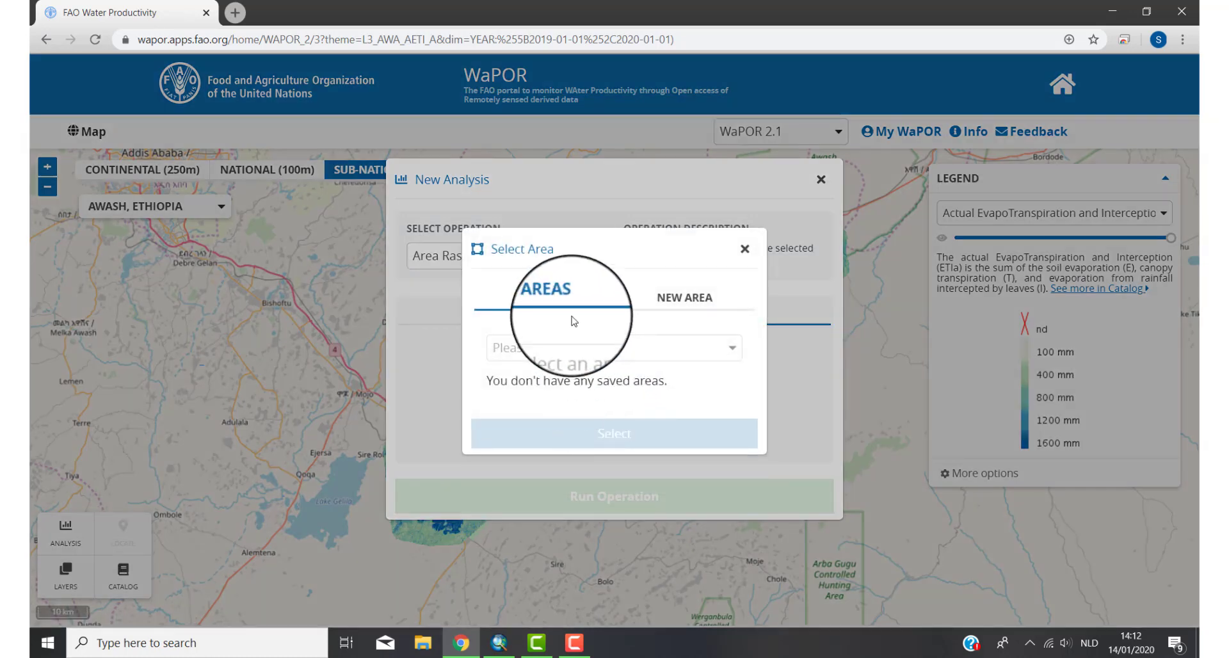
pyautogui.click(690, 298)
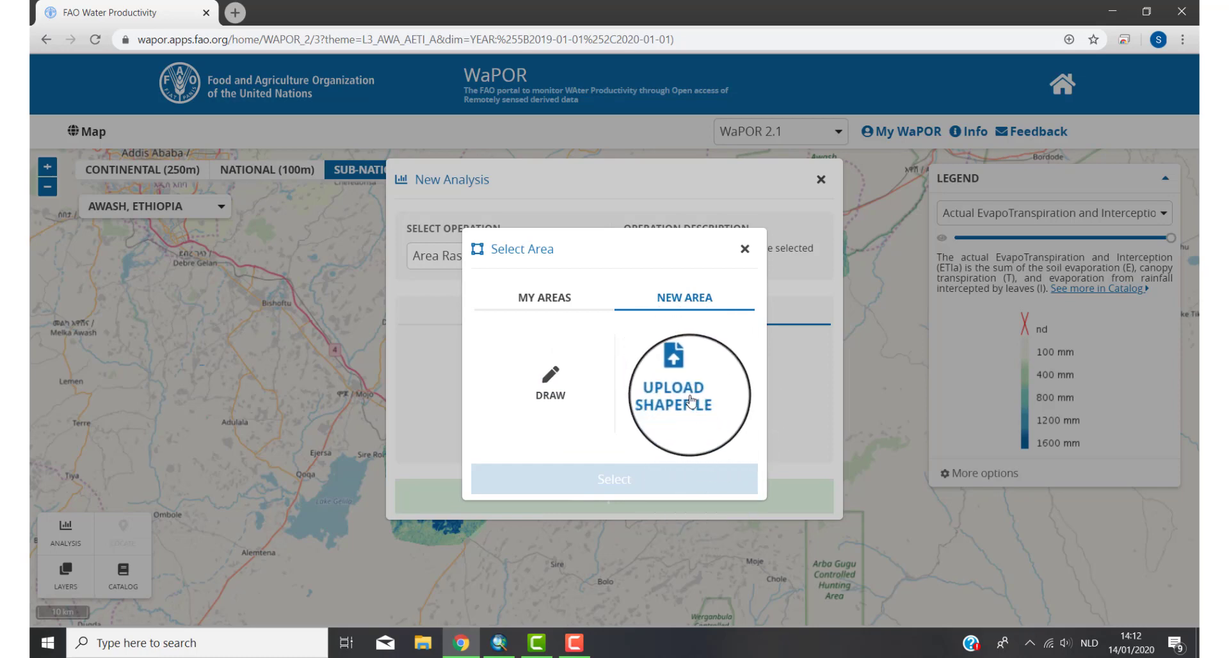
pyautogui.click(543, 386)
pyautogui.click(561, 392)
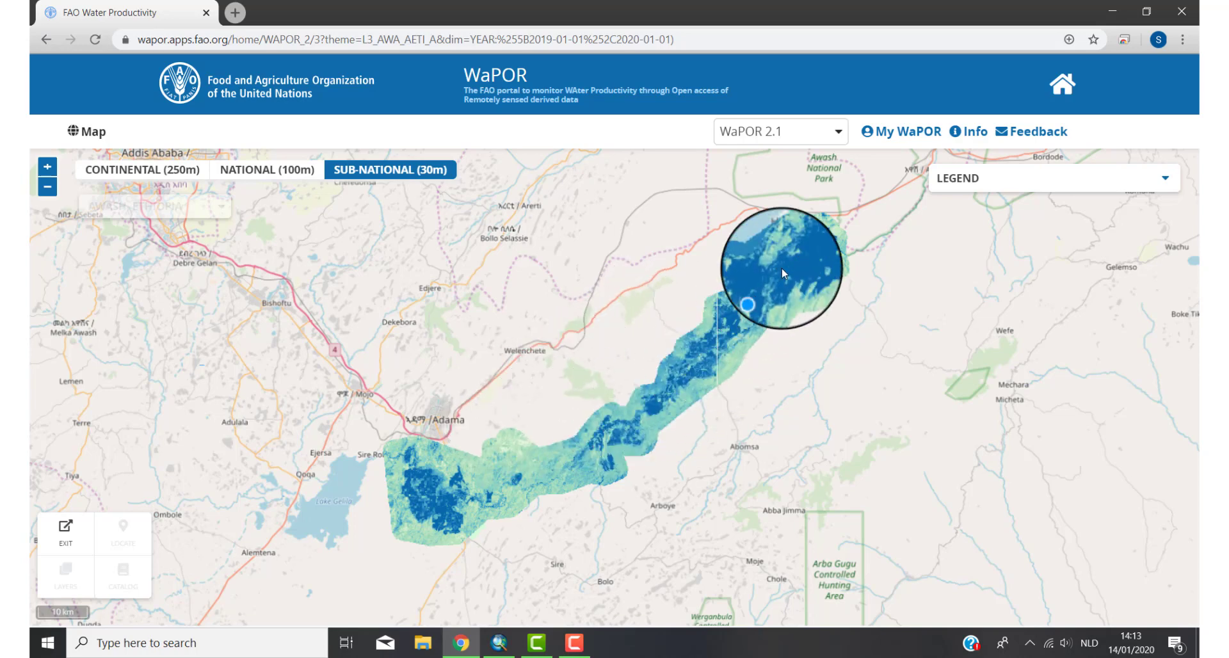
# - Draw a closed polygon around the irrigated area just south of Lake Nogoba (Basaka)
pyautogui.scroll(2, 777, 266)
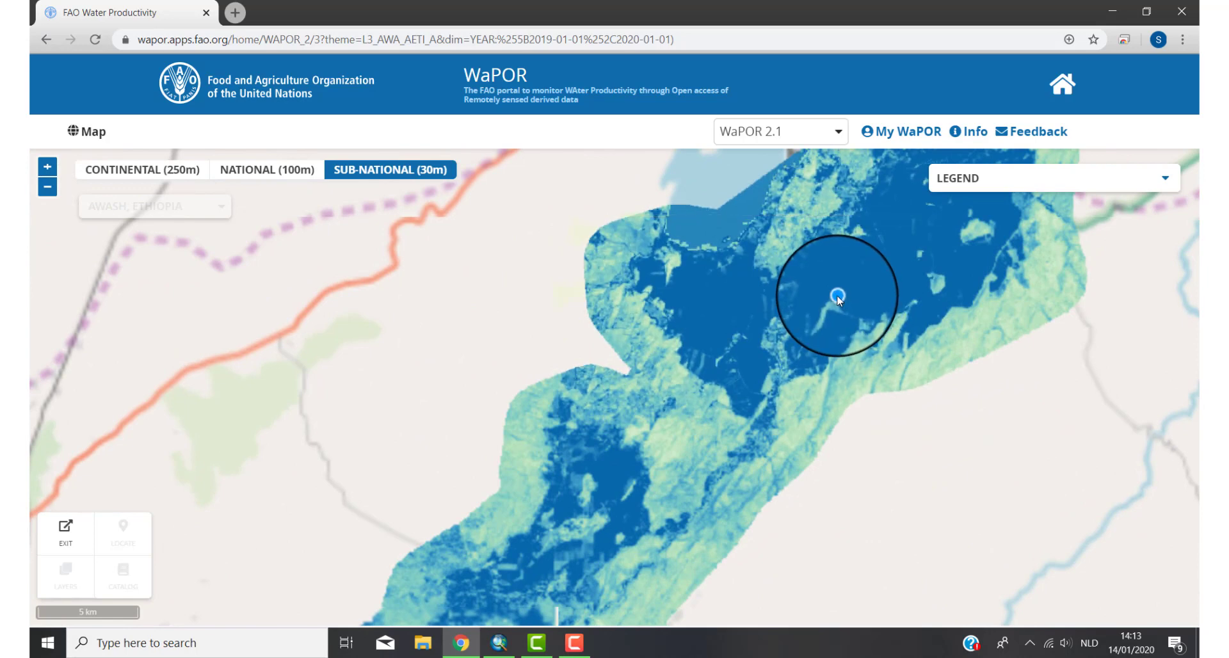
pyautogui.scroll(1, 839, 297)
pyautogui.scroll(-1, 711, 321)
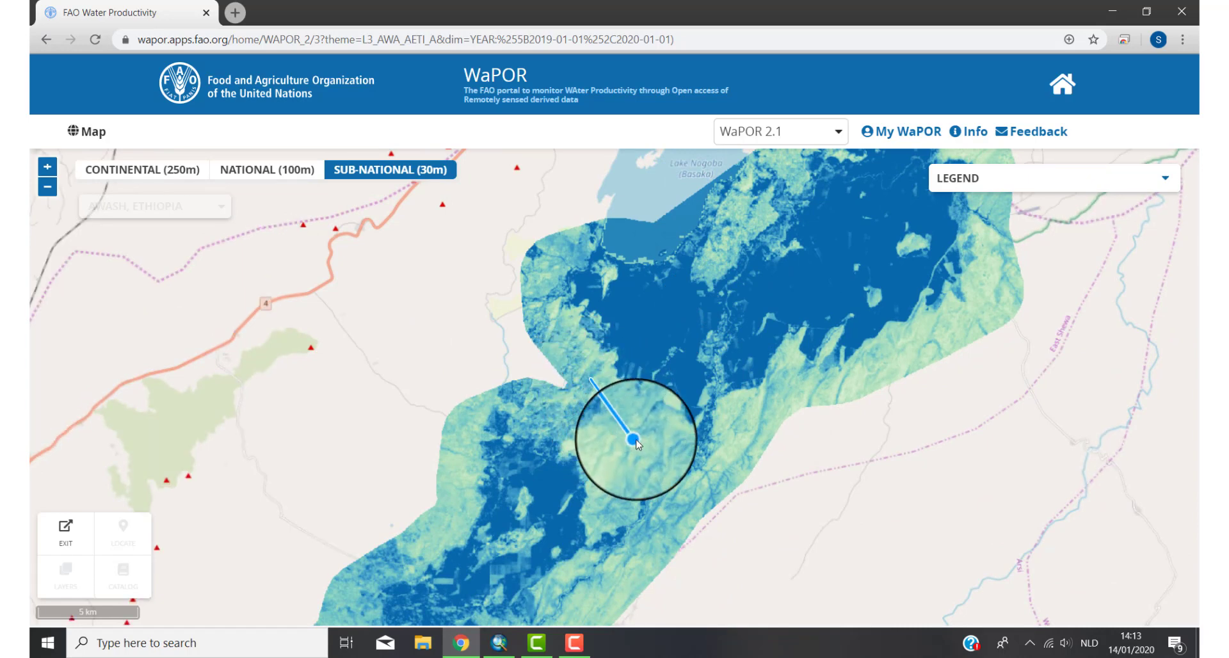
pyautogui.click(635, 439)
pyautogui.click(712, 455)
pyautogui.click(743, 372)
pyautogui.click(755, 270)
pyautogui.click(714, 212)
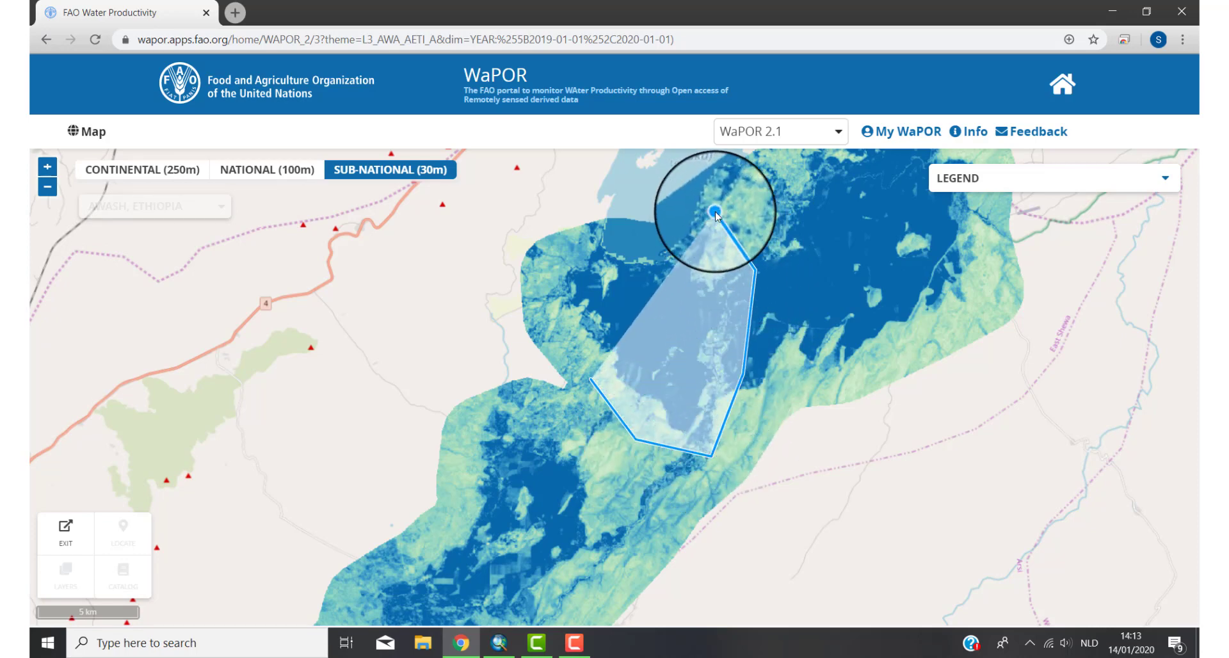
pyautogui.click(647, 235)
pyautogui.click(567, 246)
pyautogui.click(546, 318)
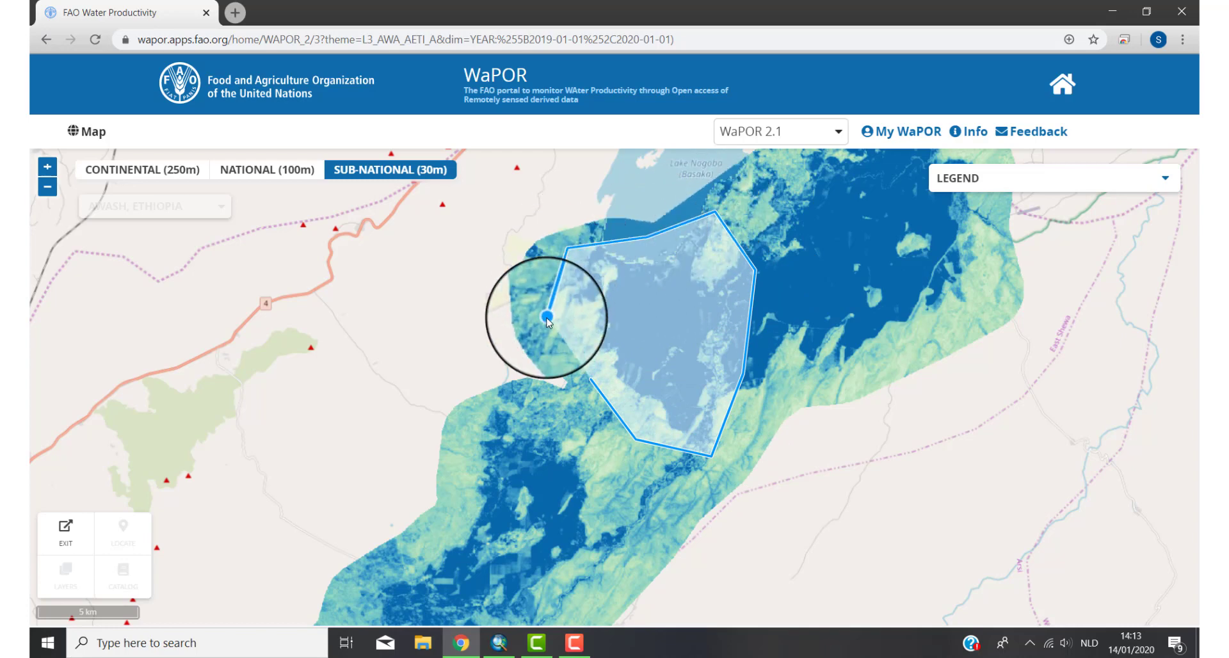
pyautogui.doubleClick(590, 379)
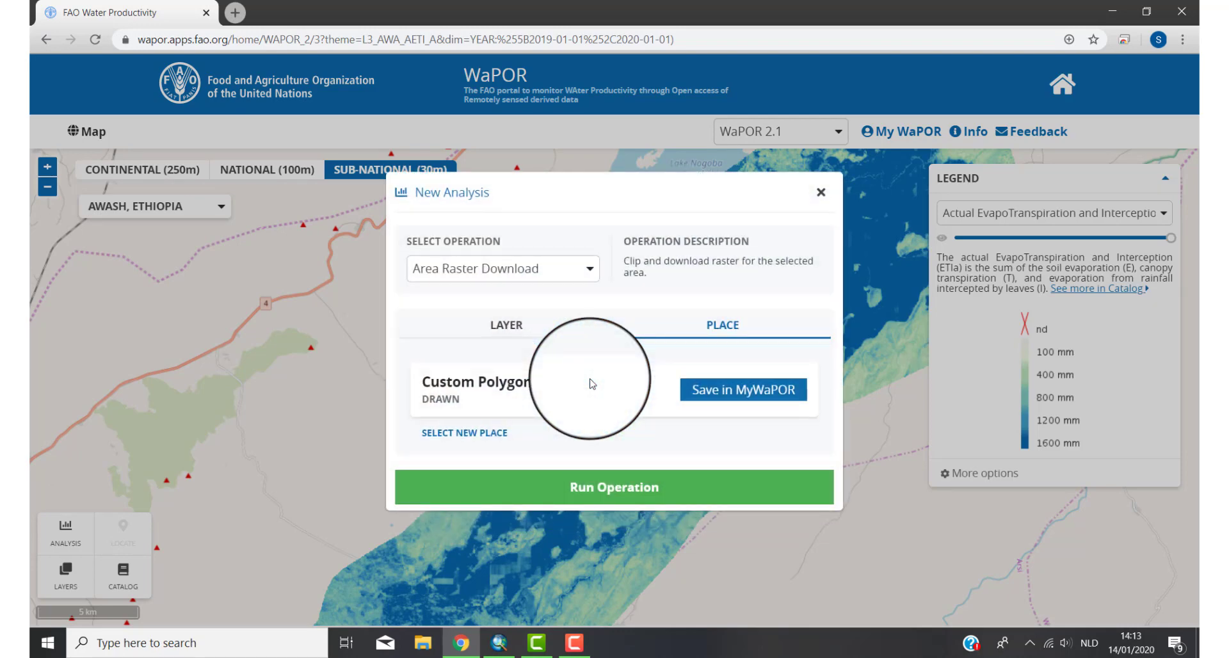
# - Run the raster operation for the drawn polygon and download the resulting clipped file
pyautogui.click(619, 488)
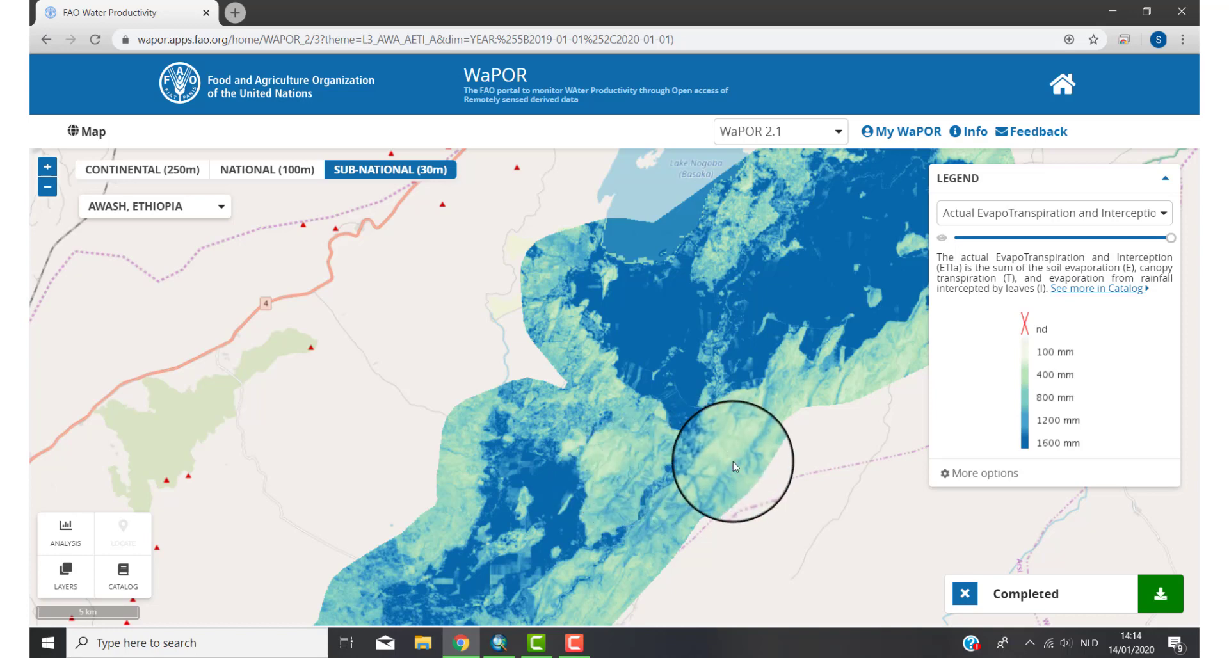
pyautogui.click(1159, 594)
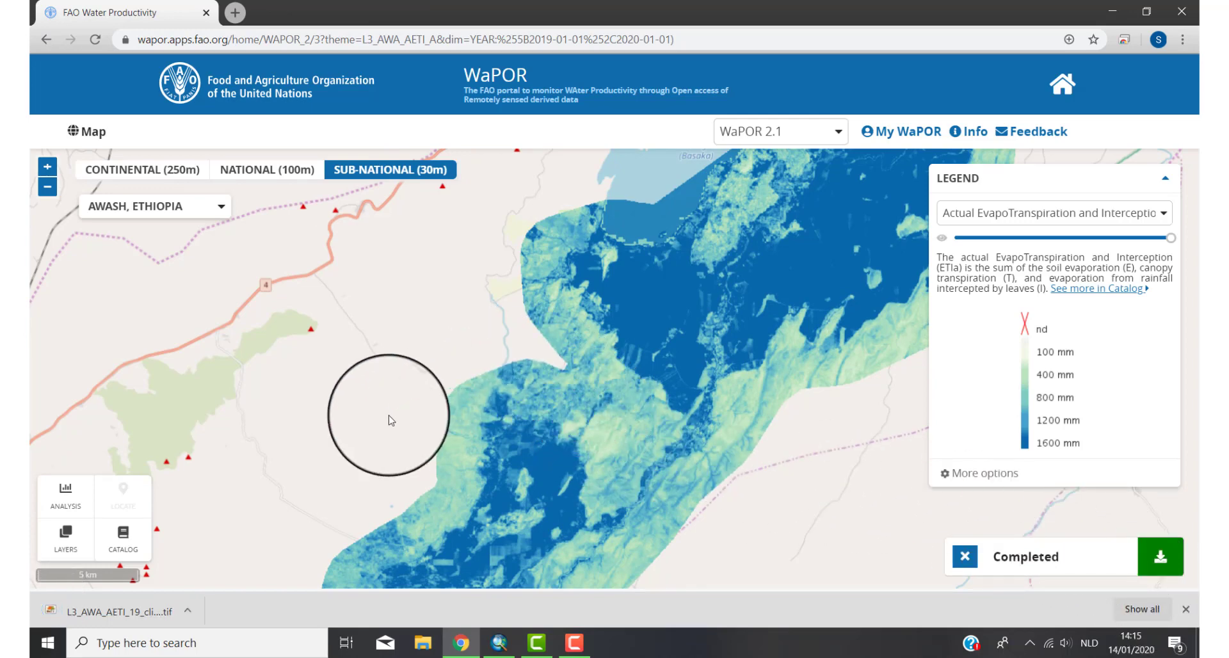
# - Add the downloaded L3_AWA_AETI_19_clipped.tif raster to the open ArcMap document
pyautogui.moveTo(126, 615); pyautogui.dragTo(289, 351)
pyautogui.moveTo(234, 470); pyautogui.dragTo(302, 366)
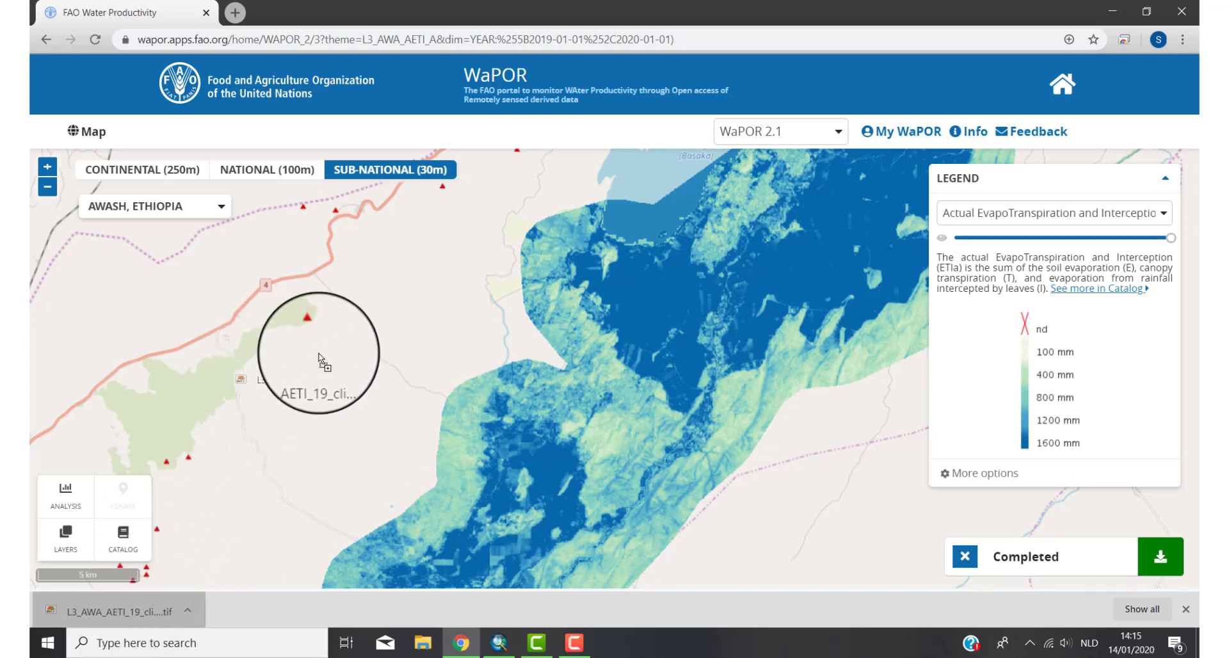
pyautogui.moveTo(500, 323); pyautogui.dragTo(518, 602)
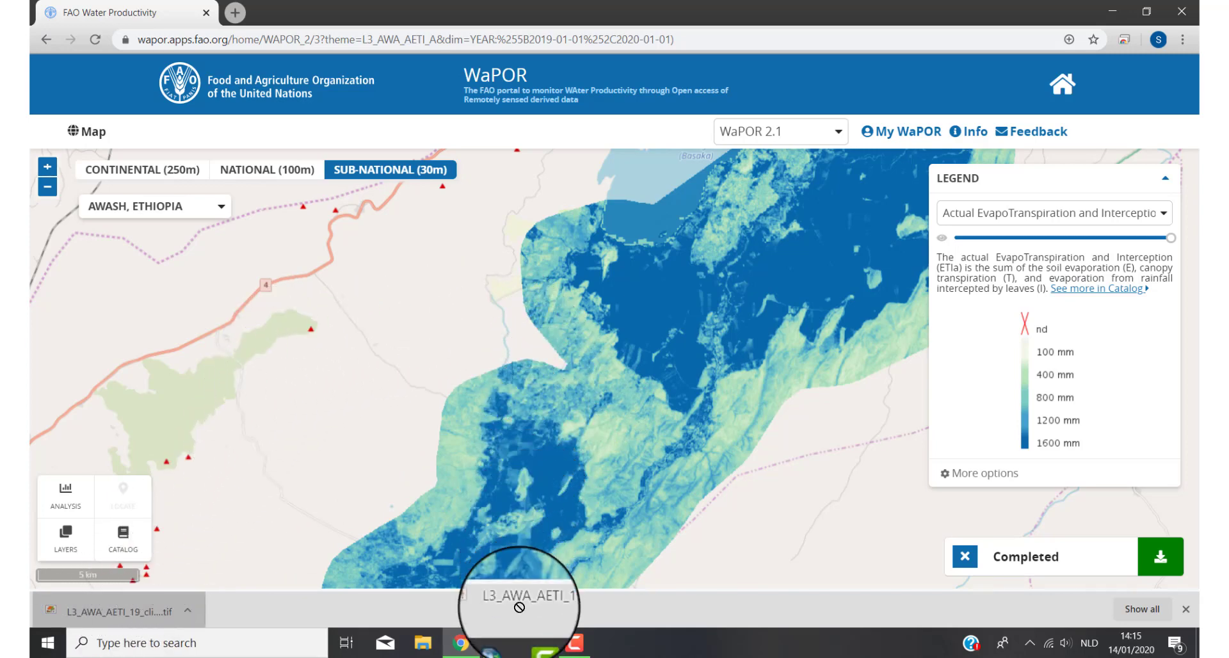
pyautogui.moveTo(506, 647); pyautogui.dragTo(564, 526)
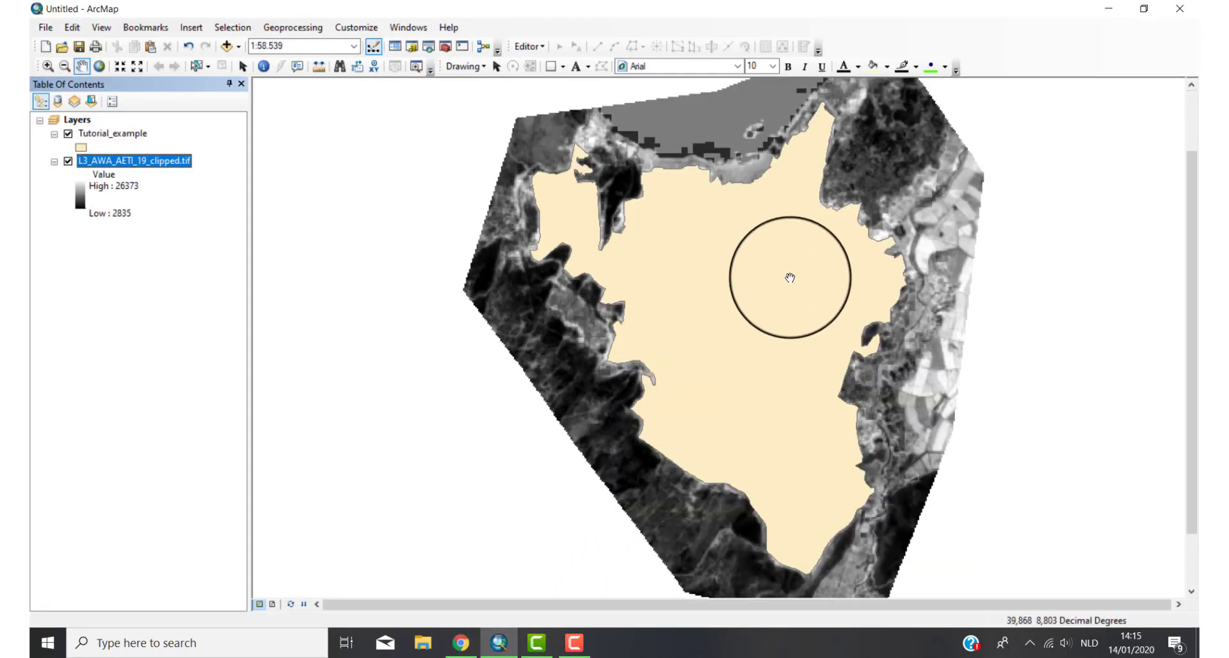
pyautogui.moveTo(726, 247); pyautogui.dragTo(625, 228)
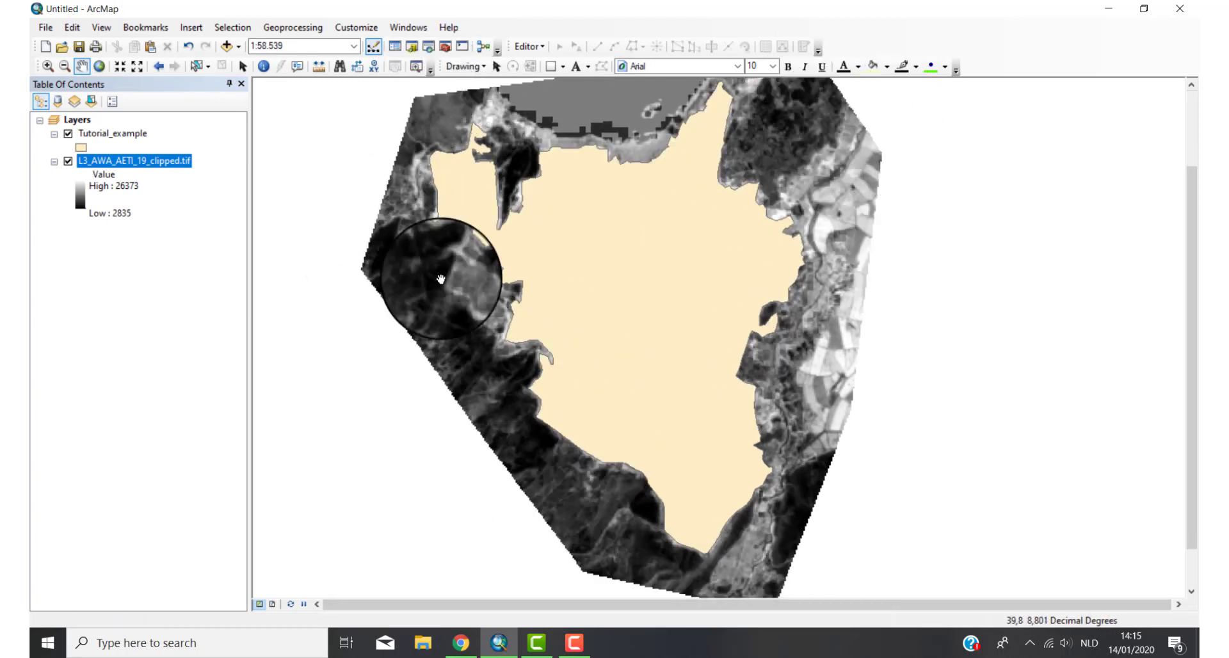
# - Symbolize the Tutorial_example polygon with no fill and a thicker yellow outline
pyautogui.click(81, 149)
pyautogui.click(493, 278)
pyautogui.click(505, 297)
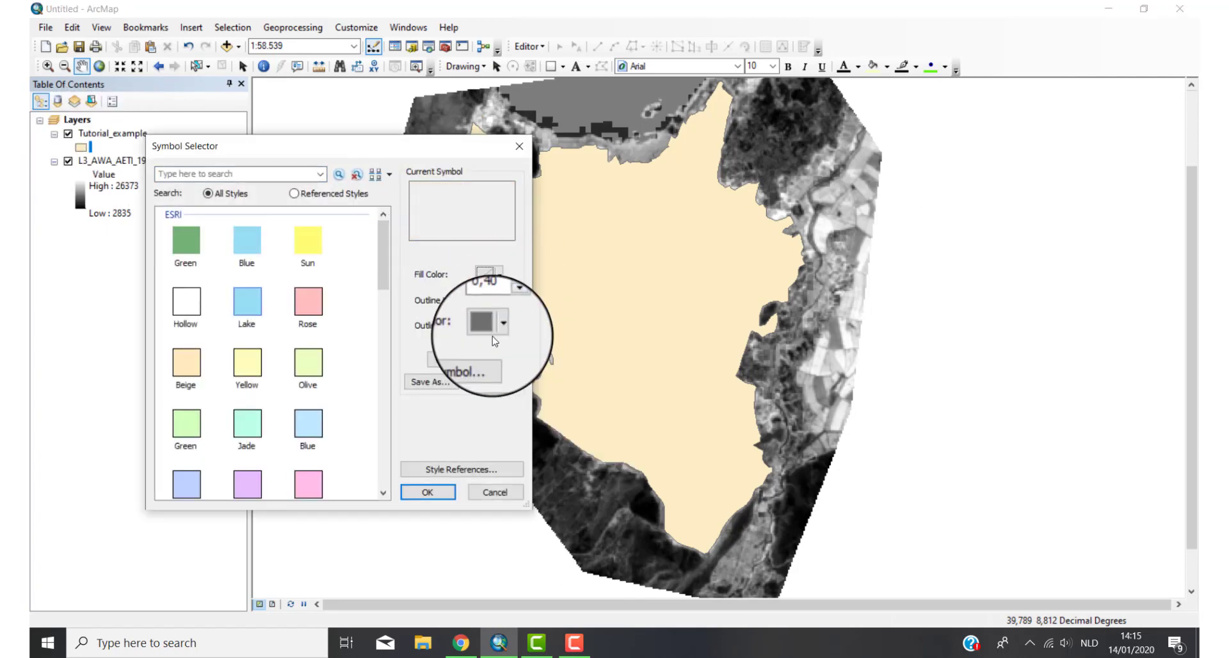
pyautogui.click(493, 326)
pyautogui.click(551, 409)
pyautogui.click(510, 295)
pyautogui.click(440, 495)
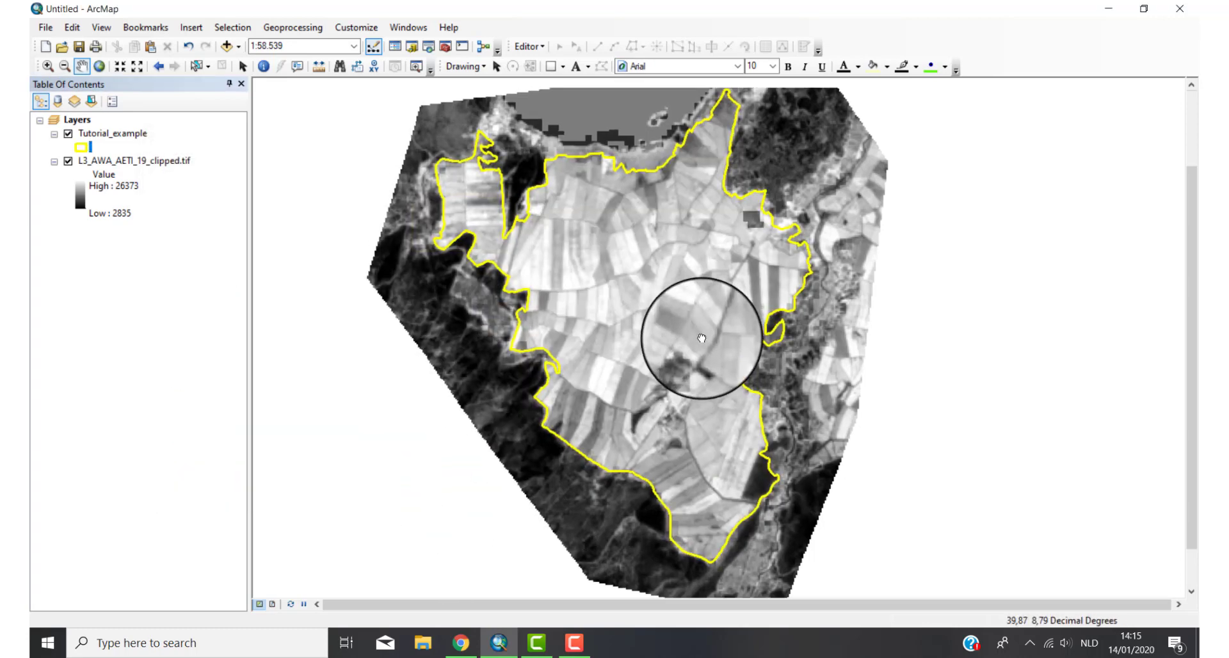
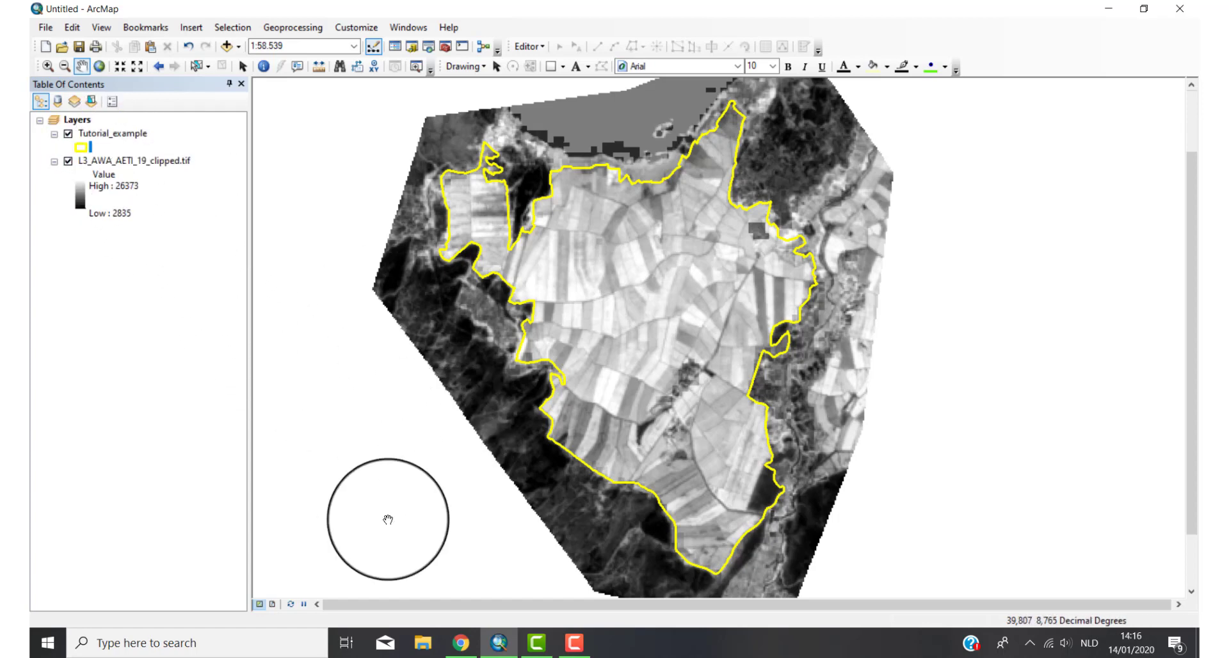
# - Return to the WaPOR portal in Chrome, close the downloads bar and dismiss the completed operation notice
pyautogui.click(461, 640)
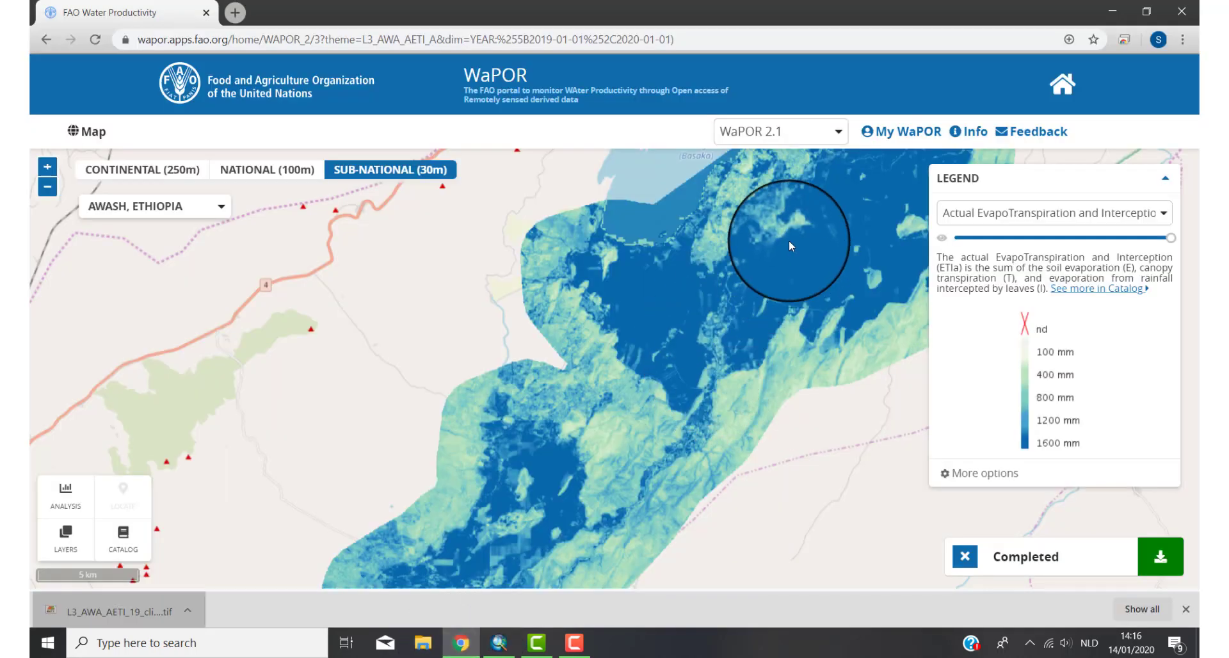
pyautogui.click(1184, 609)
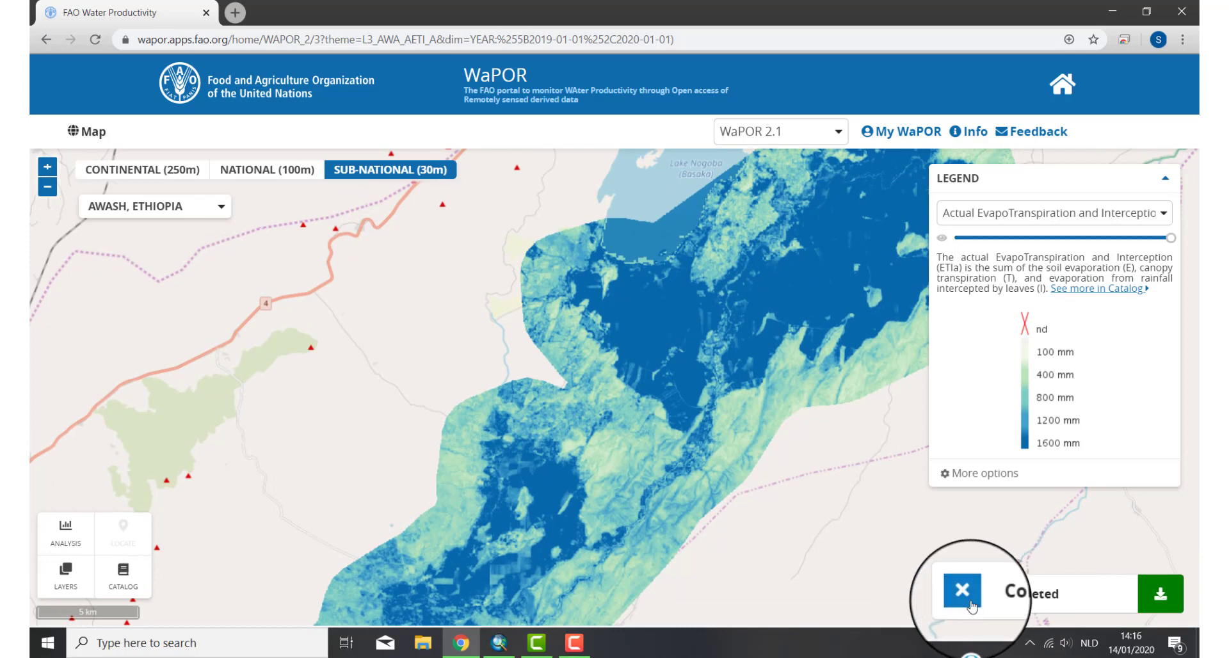
pyautogui.click(963, 592)
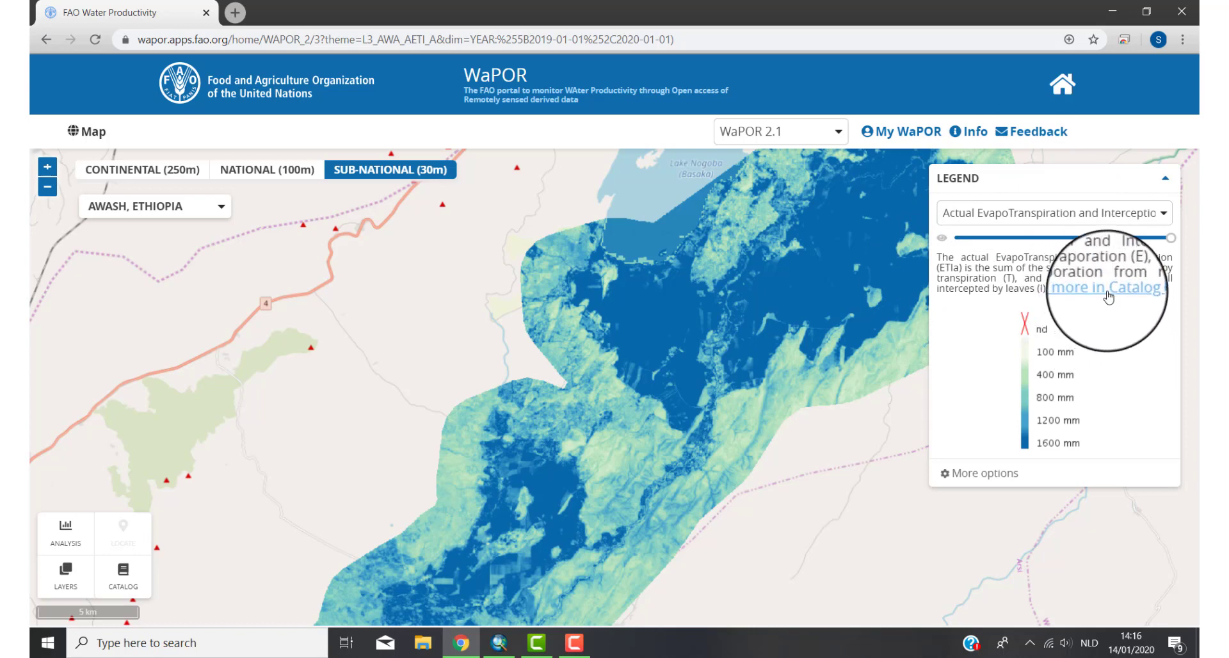
# - Select the 2019 annual Actual EvapoTranspiration and Interception layer for Awash, Ethiopia in the legend
pyautogui.click(1113, 211)
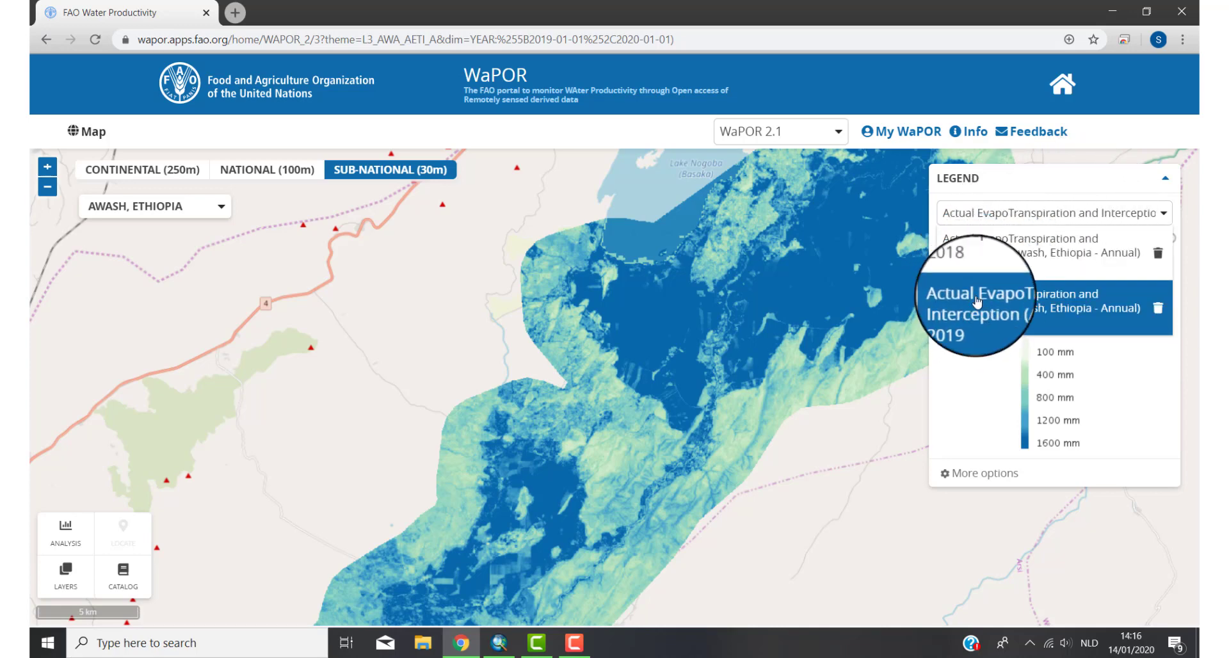
pyautogui.click(984, 321)
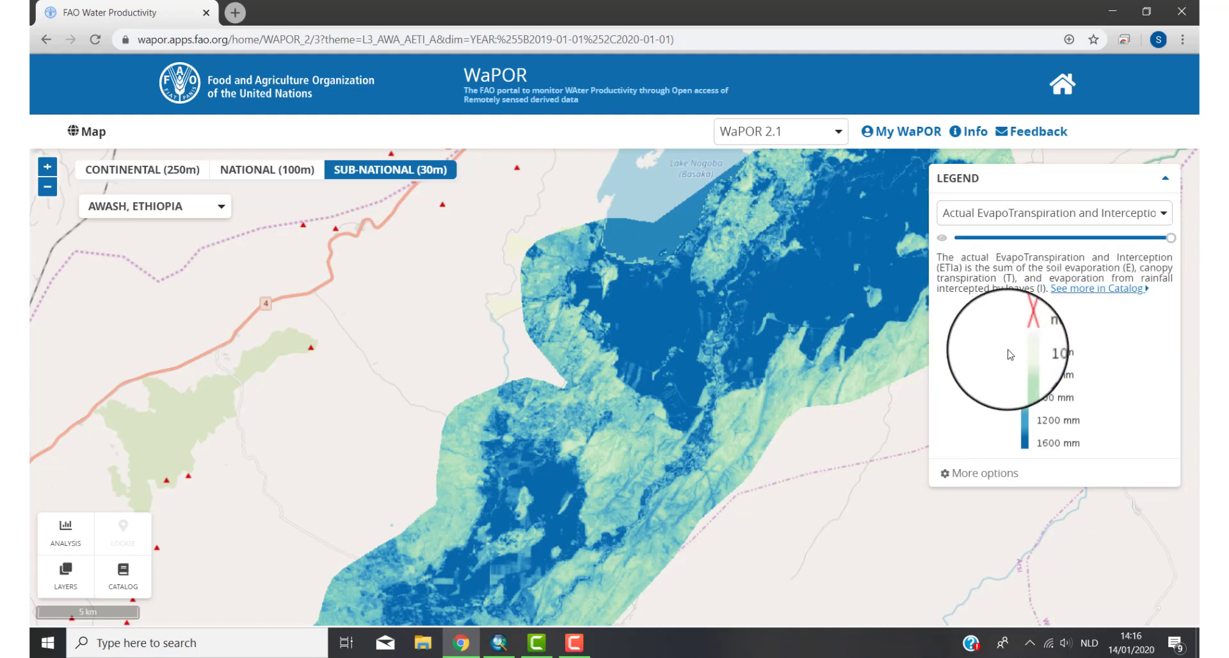
# - Open the layer's full catalog entry and examine the conversion factor in its additional information
pyautogui.click(1092, 296)
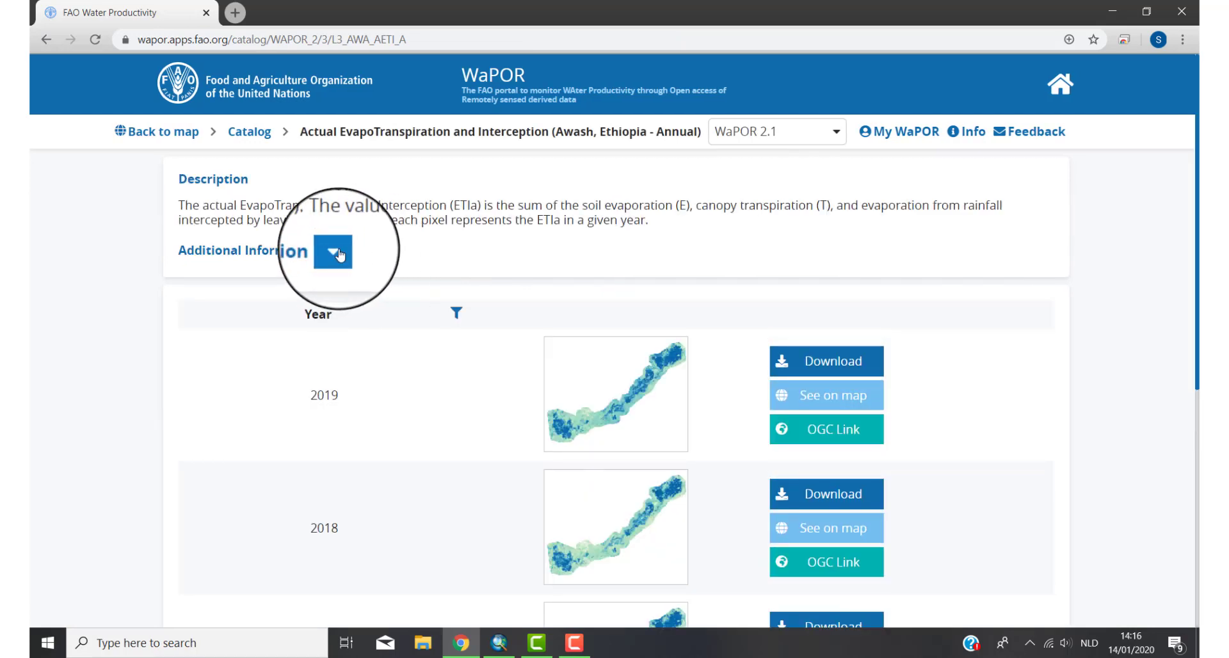
pyautogui.click(338, 253)
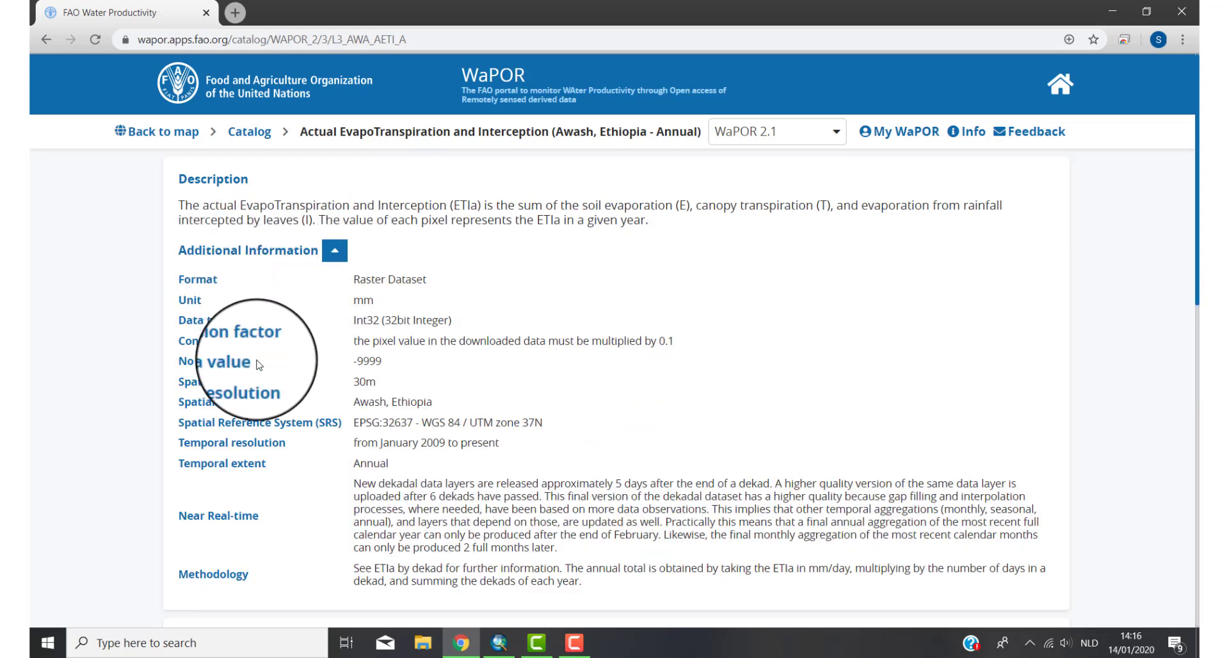
pyautogui.tripleClick(180, 345)
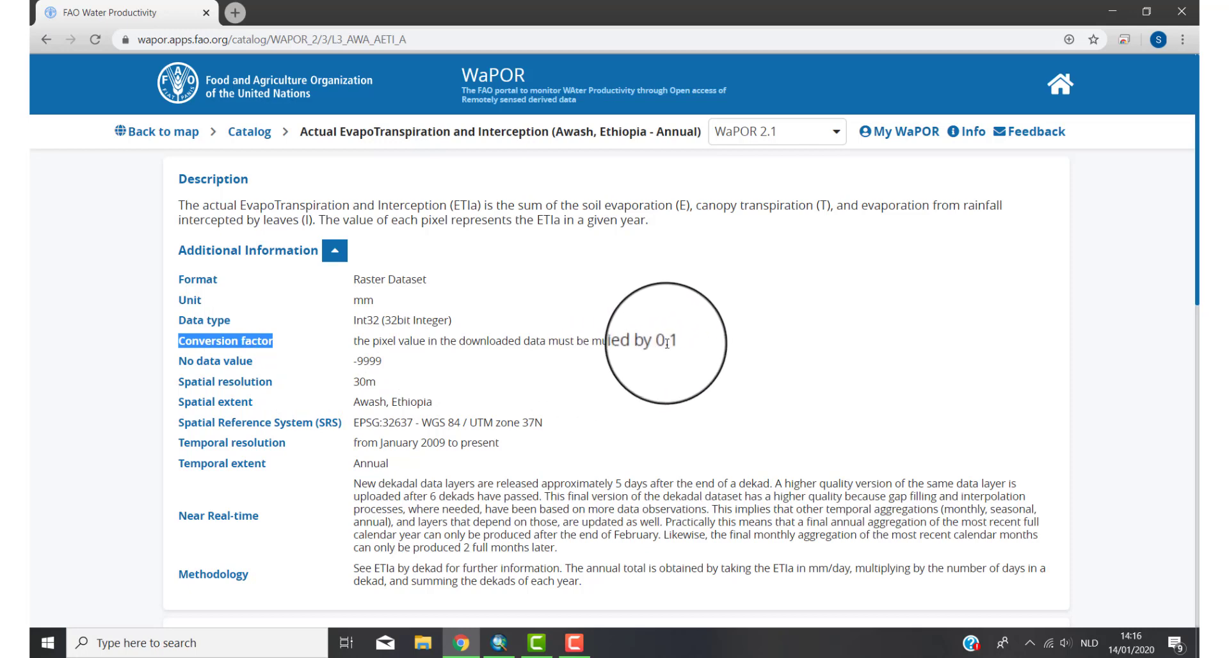
# - Switch to ArcMap and apply a red-to-yellow-to-blue color ramp, not inverted, to the L3_AWA_AETI_19_clipped.tif raster
pyautogui.moveTo(499, 642)
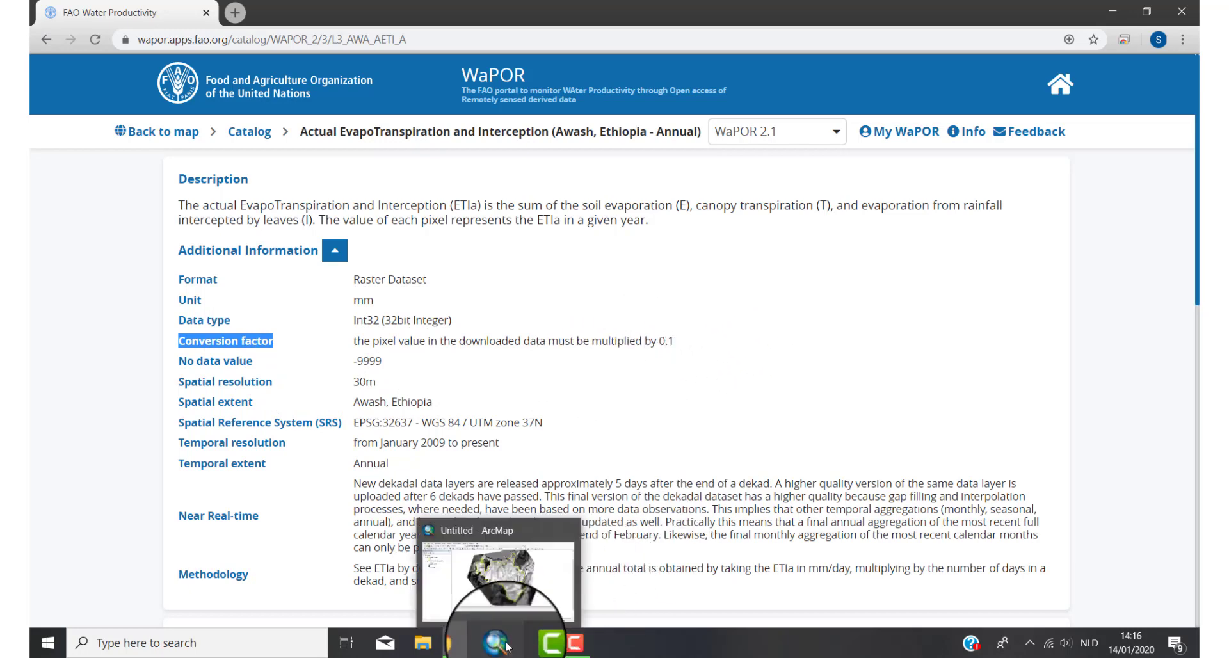
pyautogui.click(576, 579)
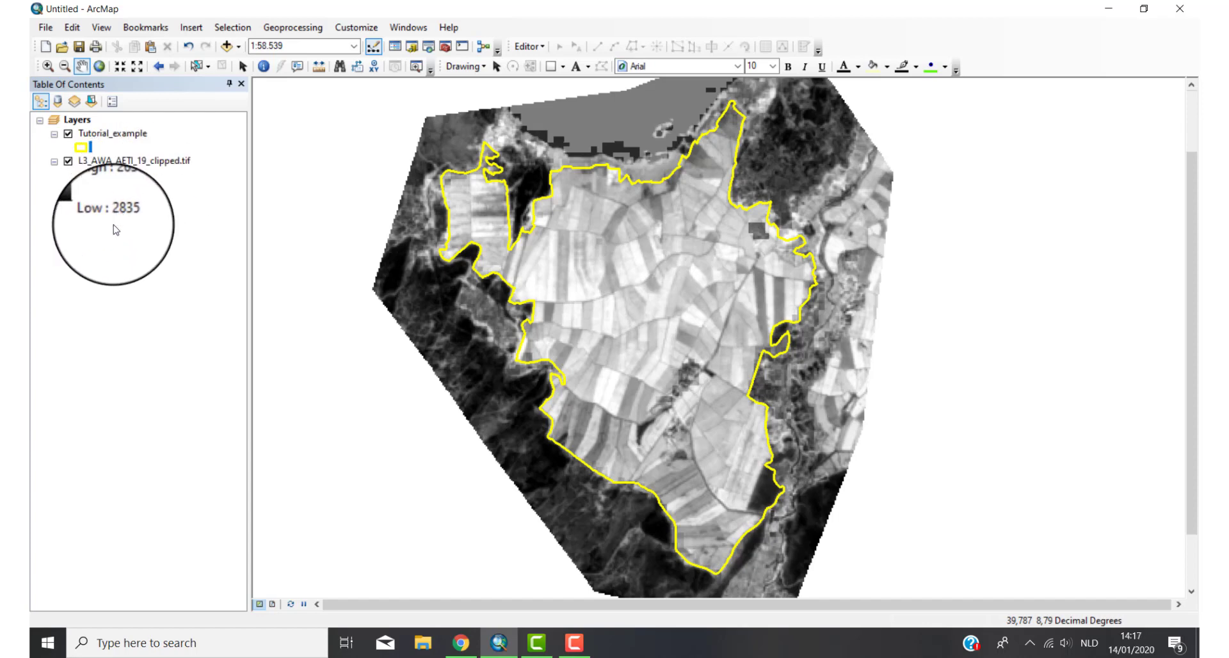
pyautogui.click(79, 188)
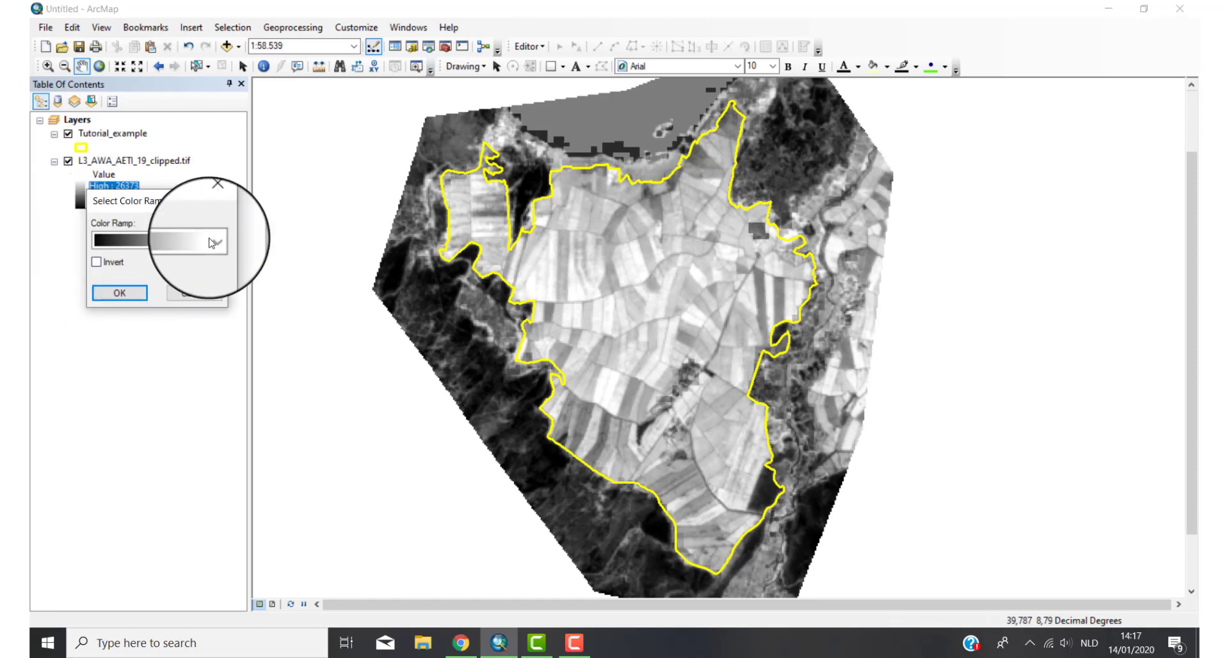
pyautogui.click(215, 242)
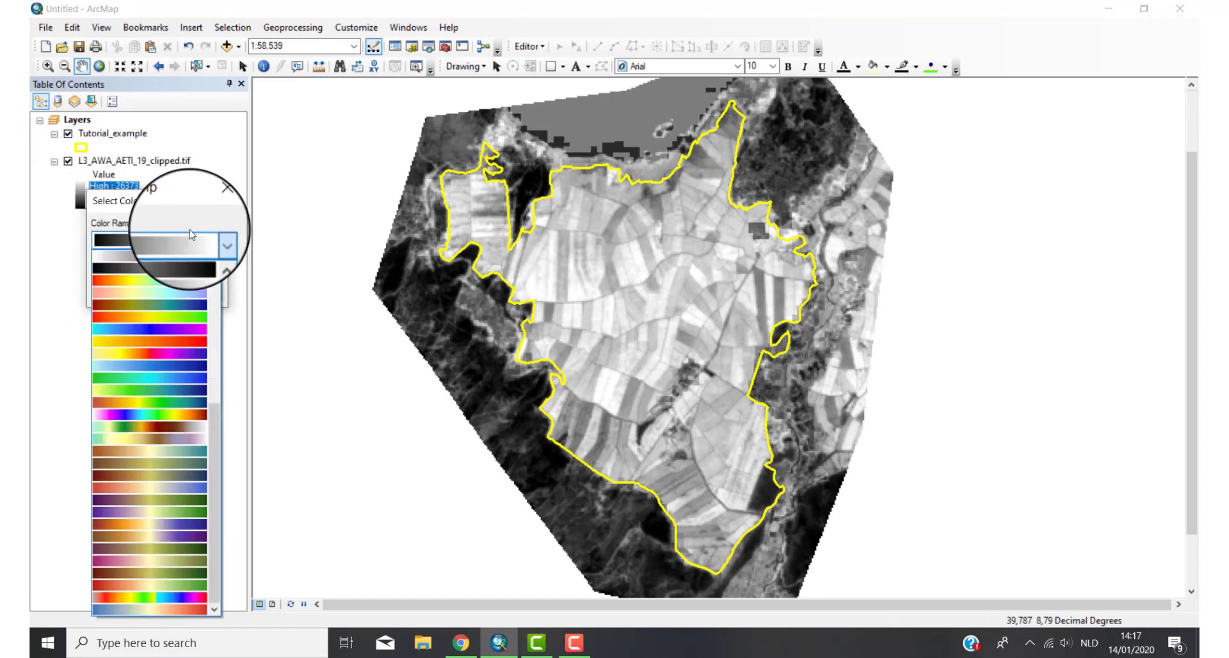
pyautogui.click(186, 280)
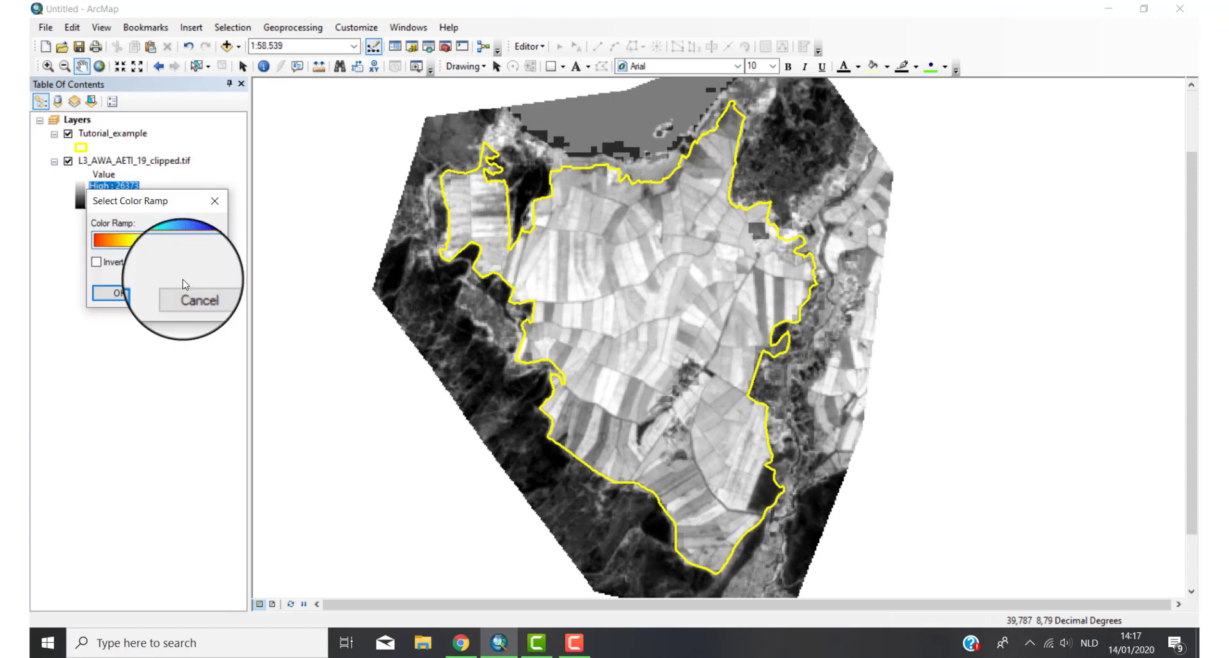
pyautogui.click(134, 297)
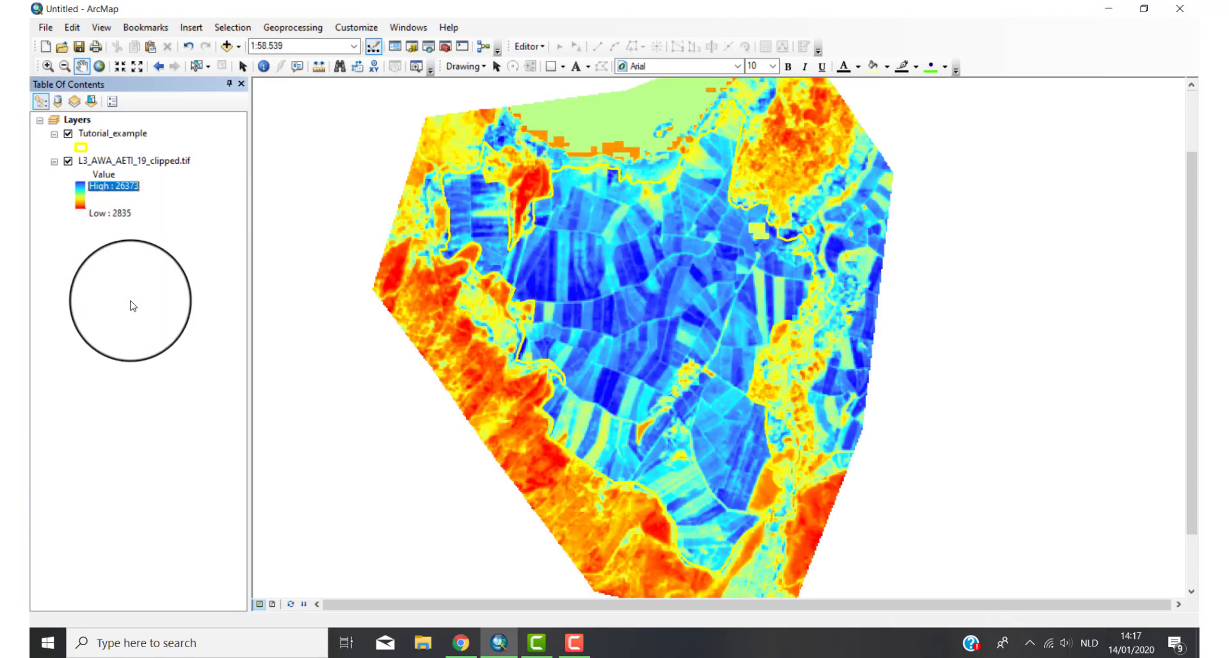